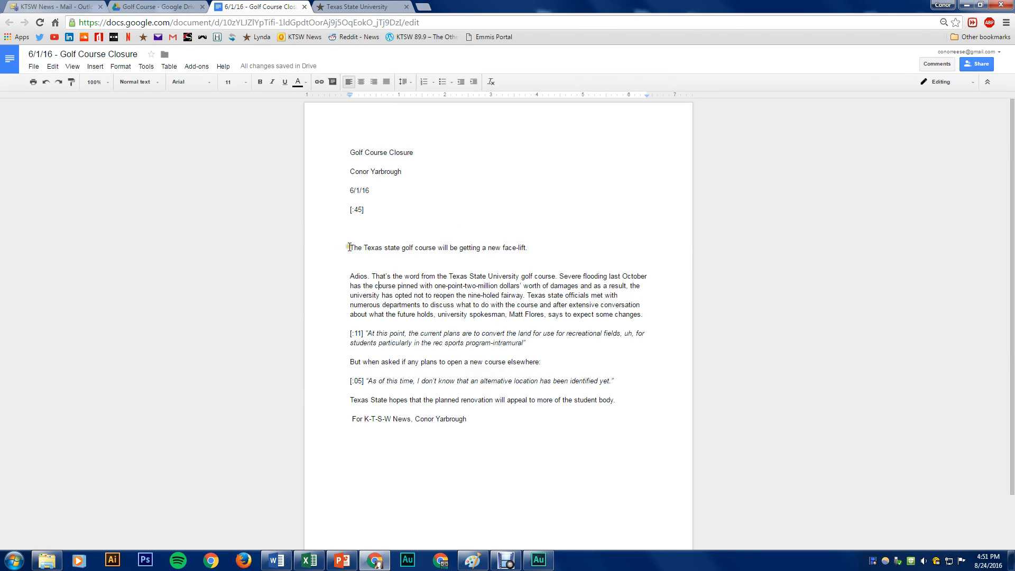
Review the golf course script's anchor line, opening paragraph, two soundbite quotes and the voiced line that leads into each quote
{"action": "left_click_drag", "start_coordinate": [348, 247], "coordinate": [647, 315]}
{"action": "left_click", "coordinate": [527, 413]}
{"action": "left_click", "coordinate": [392, 258]}
{"action": "left_click", "coordinate": [535, 252]}
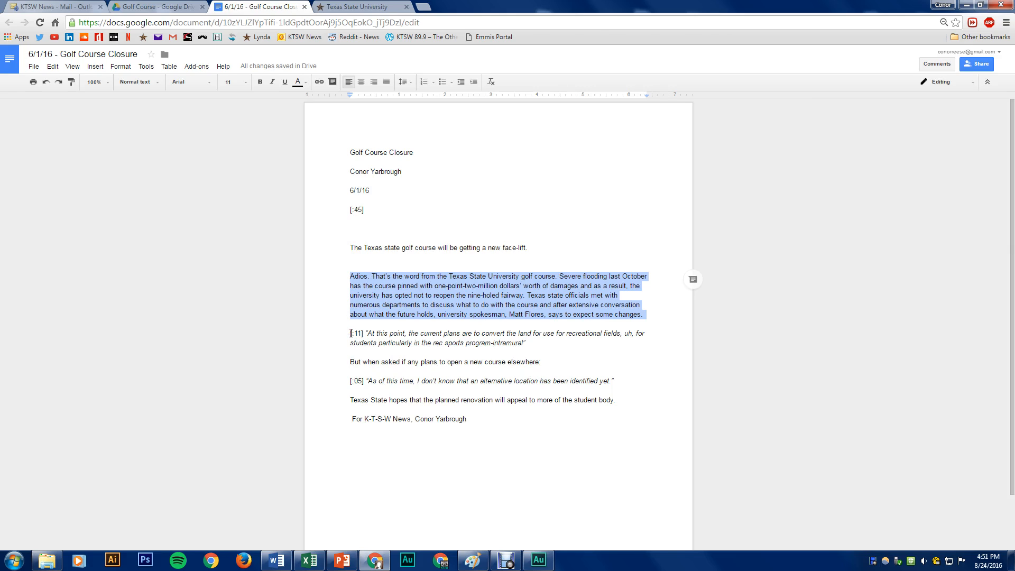
{"action": "left_click", "coordinate": [348, 246]}
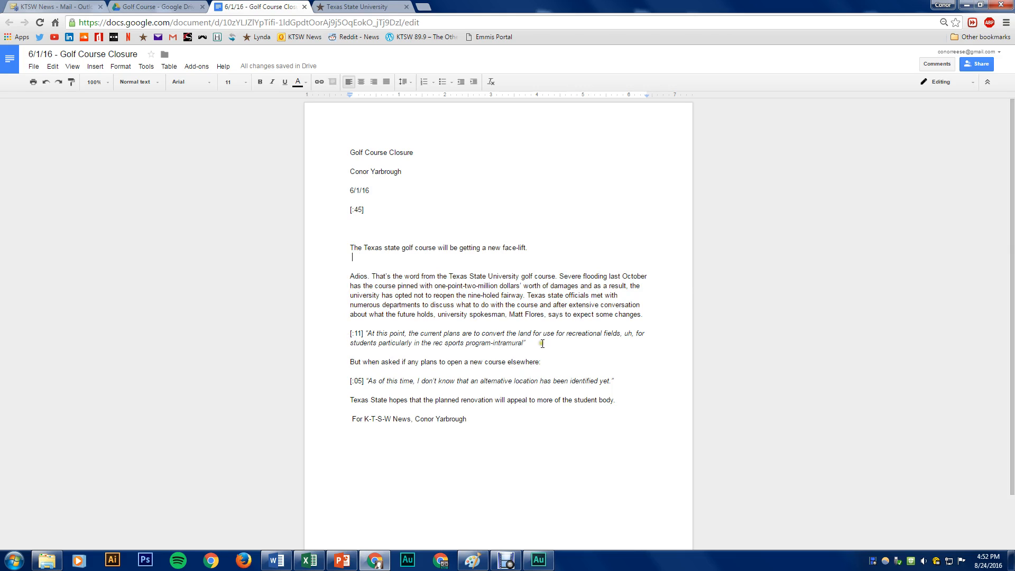
{"action": "left_click_drag", "start_coordinate": [355, 334], "coordinate": [528, 343]}
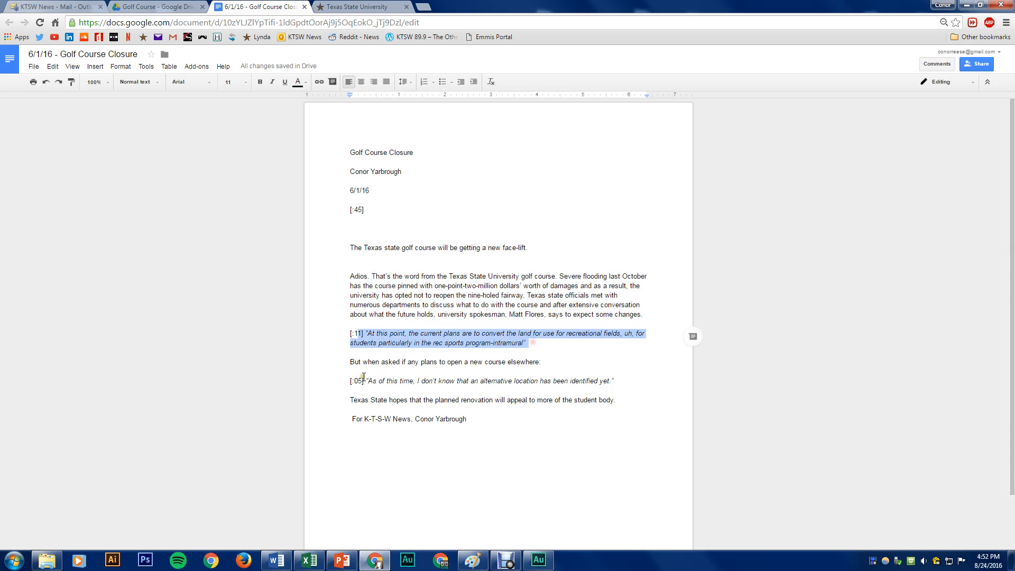
{"action": "left_click_drag", "start_coordinate": [347, 380], "coordinate": [588, 381]}
{"action": "left_click_drag", "start_coordinate": [350, 362], "coordinate": [545, 364]}
{"action": "left_click_drag", "start_coordinate": [509, 314], "coordinate": [643, 315]}
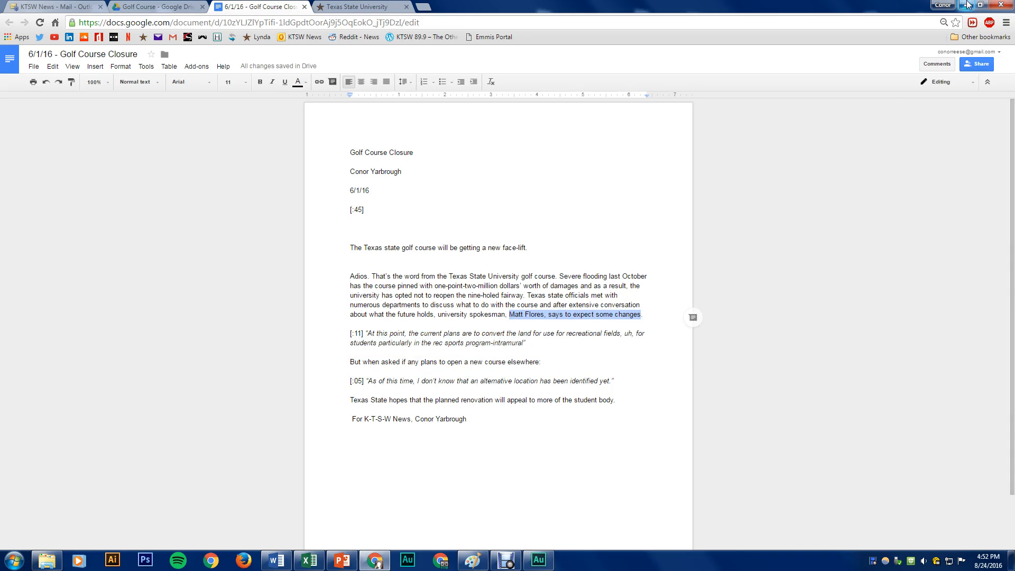
Switch to Adobe Audition, open Golf Course Rough.wav in the waveform editor and mark the small noises and silent gap between 0:30 and 0:42
{"action": "key", "text": "alt+Tab"}
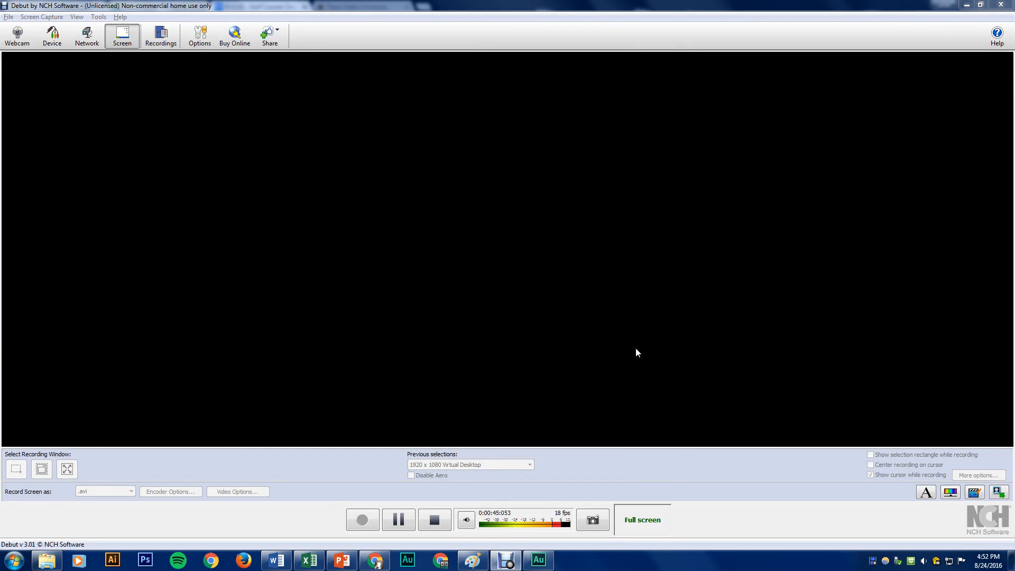
{"action": "key", "text": "alt+Tab"}
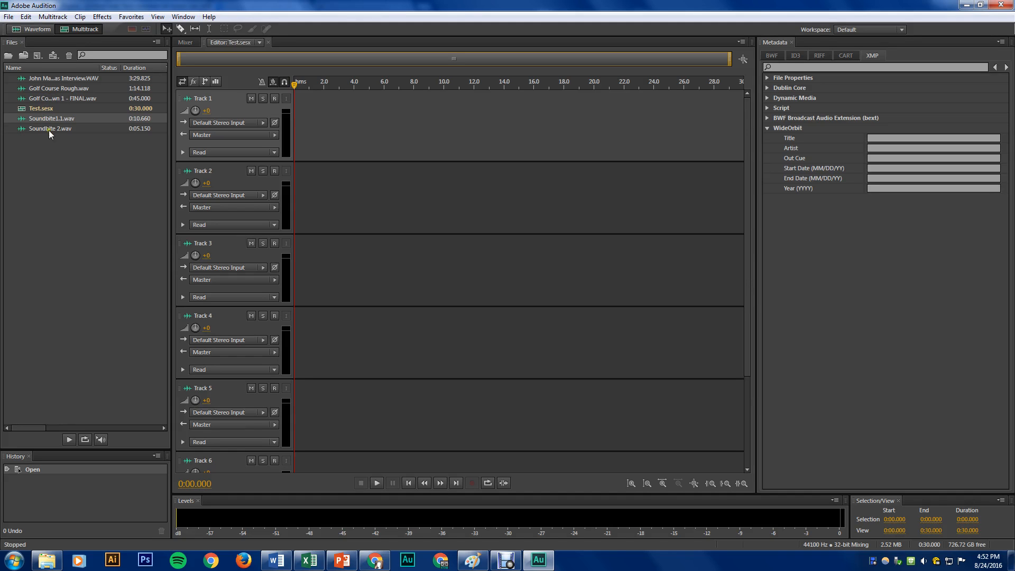
{"action": "double_click", "coordinate": [65, 88]}
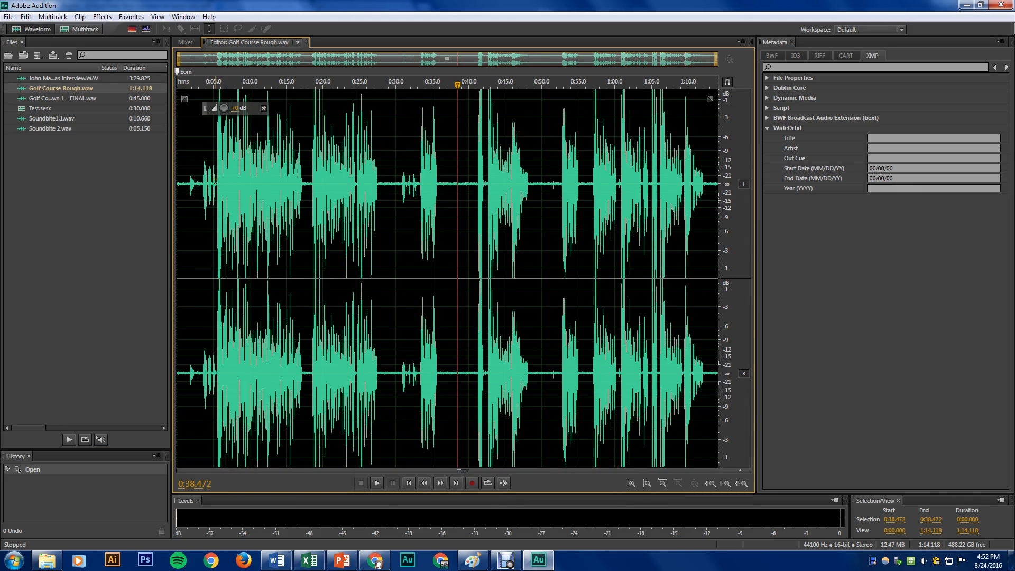
{"action": "left_click_drag", "start_coordinate": [214, 179], "coordinate": [417, 188]}
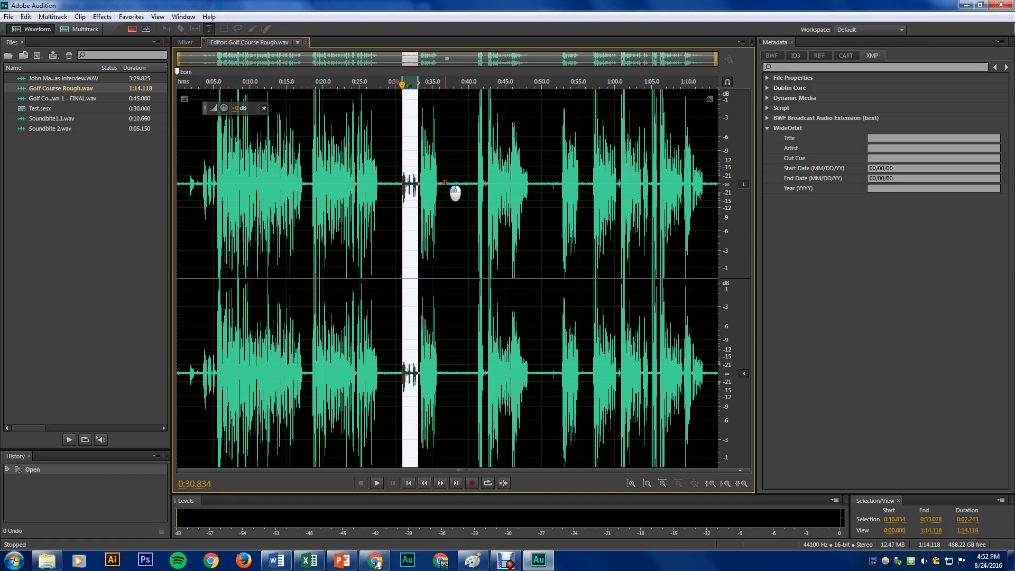
{"action": "left_click_drag", "start_coordinate": [446, 186], "coordinate": [480, 186]}
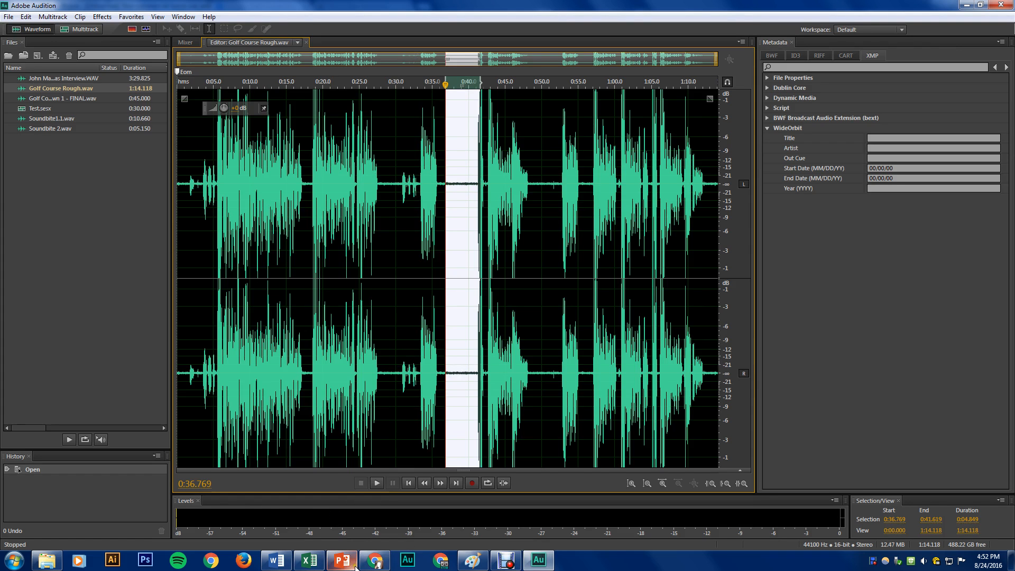
Switch back to the script in Chrome and compare the voiced paragraphs with the [:11] and [:05] soundbite quotes
{"action": "left_click", "coordinate": [479, 565]}
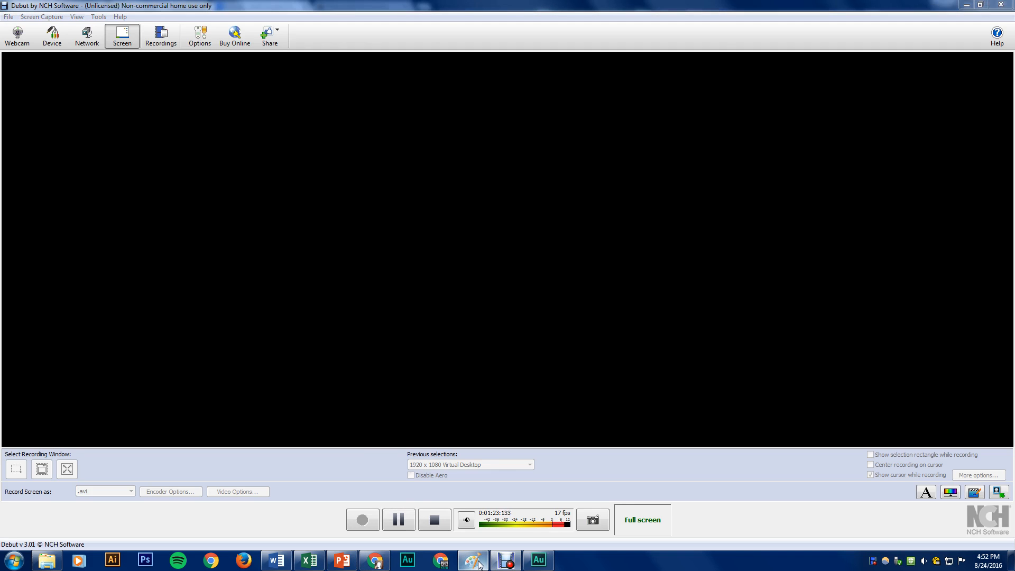
{"action": "key", "text": "alt+Tab"}
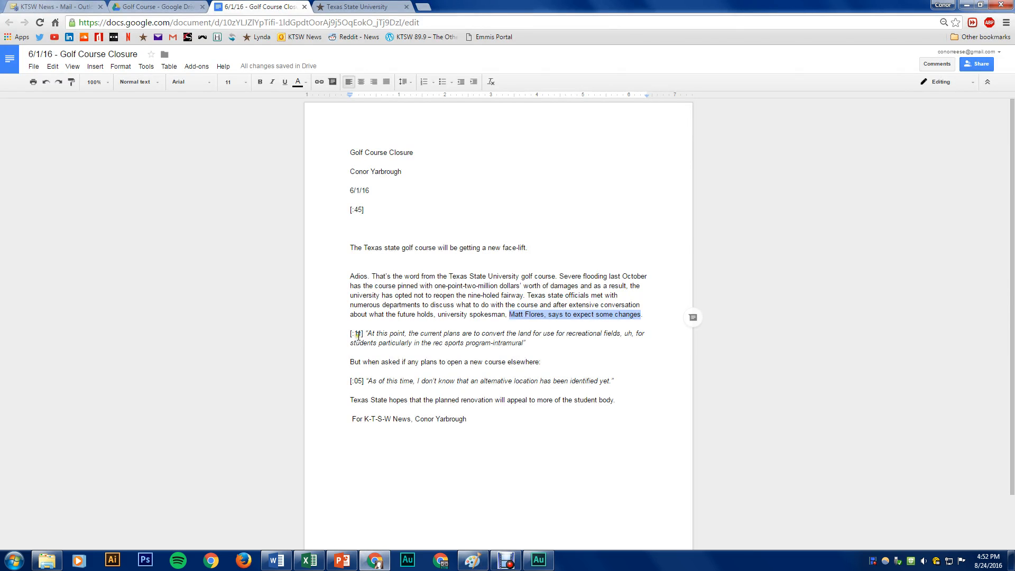
{"action": "left_click_drag", "start_coordinate": [351, 334], "coordinate": [546, 345]}
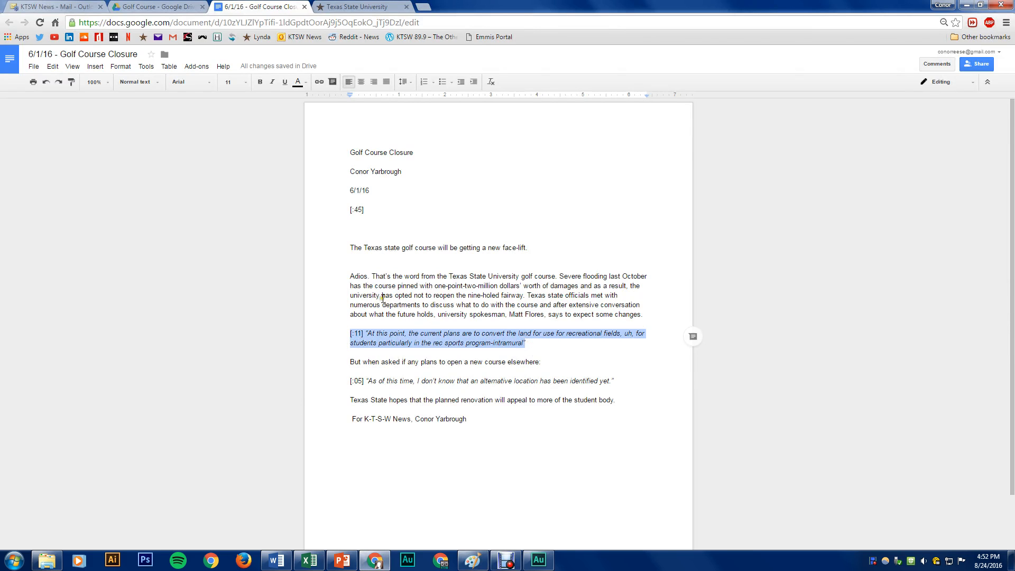
{"action": "left_click_drag", "start_coordinate": [350, 237], "coordinate": [497, 305]}
{"action": "left_click_drag", "start_coordinate": [350, 276], "coordinate": [648, 315]}
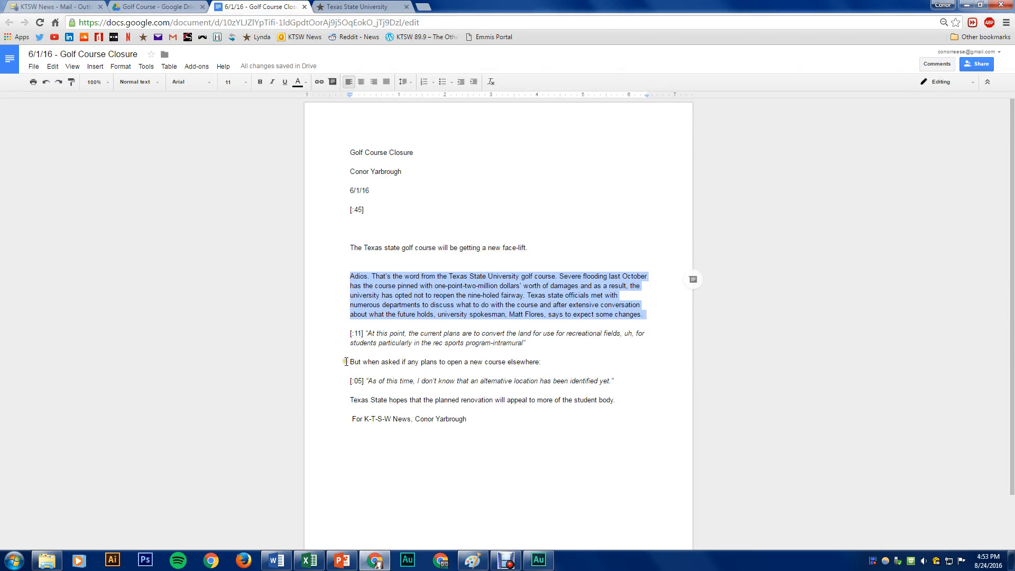
{"action": "left_click_drag", "start_coordinate": [346, 361], "coordinate": [539, 364]}
{"action": "left_click_drag", "start_coordinate": [347, 400], "coordinate": [471, 419]}
{"action": "left_click_drag", "start_coordinate": [346, 381], "coordinate": [633, 383]}
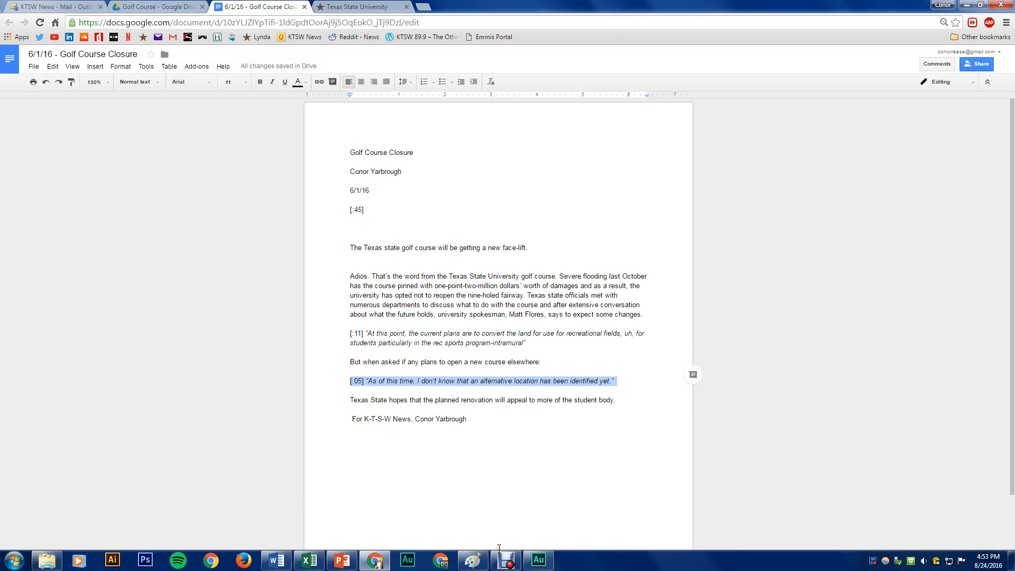
Return to Adobe Audition and examine the voiced takes between about 0:33 and 0:52 in the rough recording
{"action": "key", "text": "alt+Tab"}
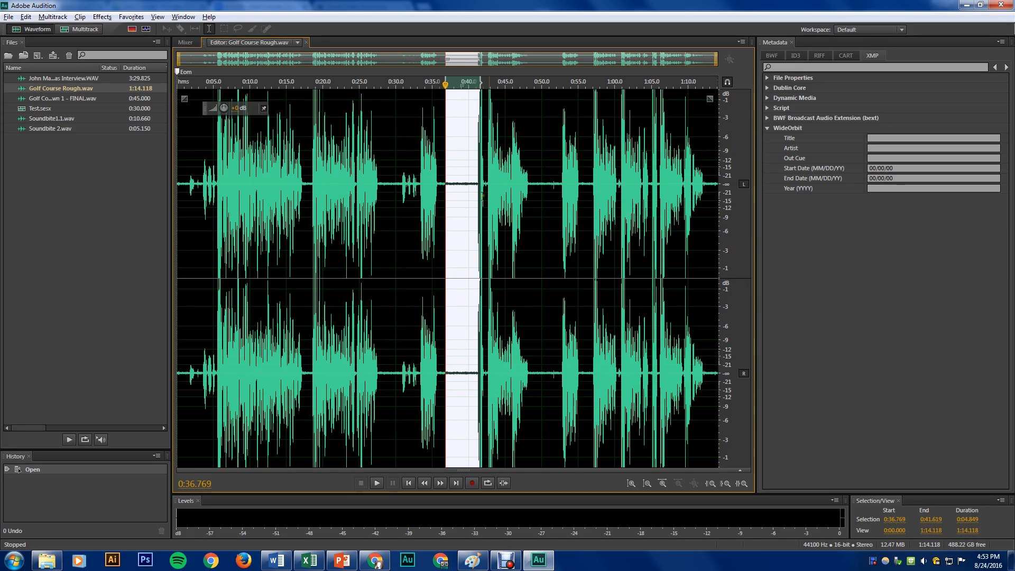
{"action": "left_click", "coordinate": [483, 193]}
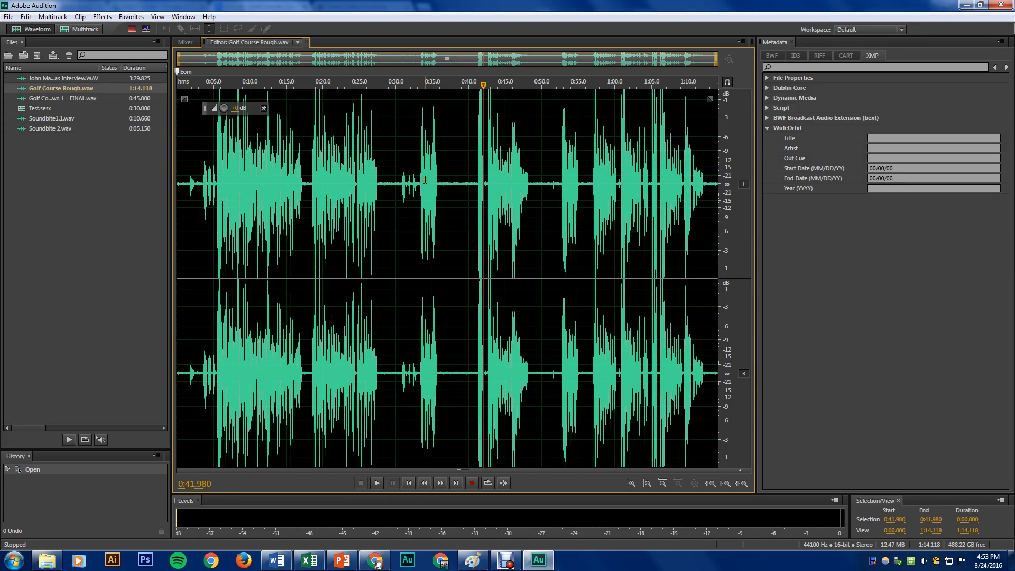
{"action": "left_click_drag", "start_coordinate": [421, 182], "coordinate": [557, 190]}
{"action": "left_click", "coordinate": [521, 184]}
{"action": "left_click", "coordinate": [487, 153]}
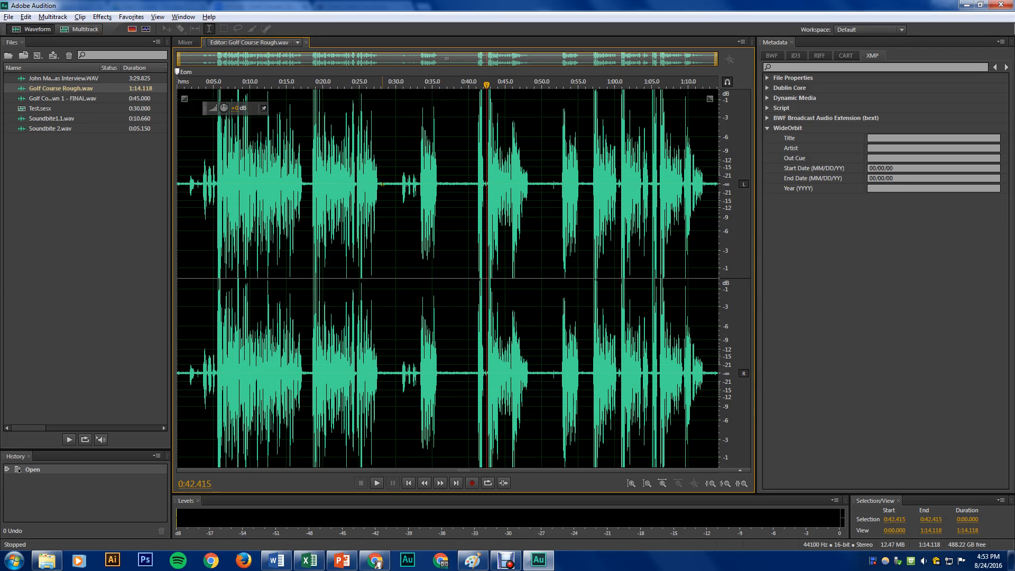
Delete the unwanted audio from the rough recording: the second long take, the small noises after it, the short burst and the segment at 0:40
{"action": "left_click_drag", "start_coordinate": [380, 196], "coordinate": [446, 197]}
{"action": "key", "text": "Delete"}
{"action": "key", "text": "Delete"}
{"action": "key", "text": "Delete"}
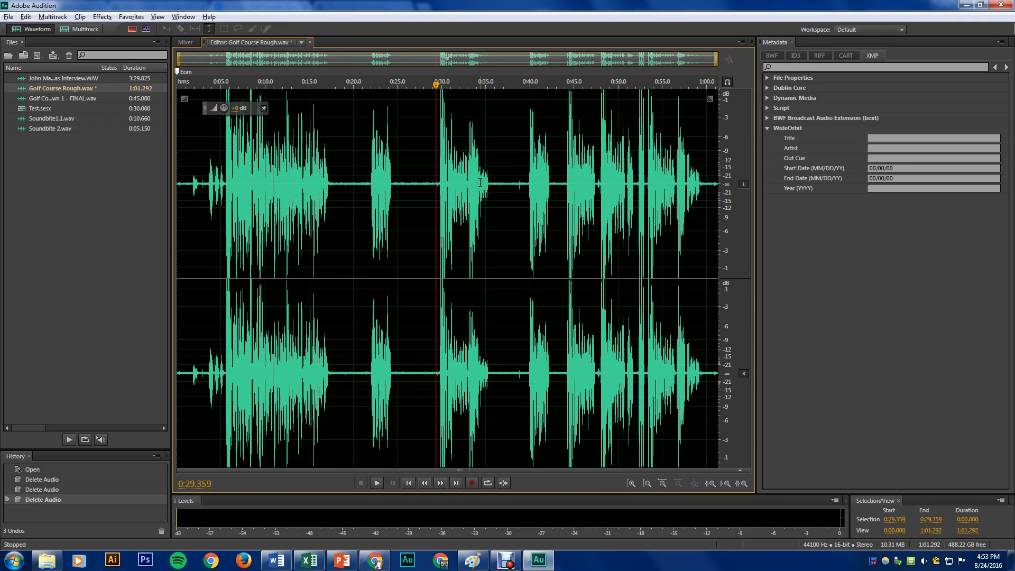
{"action": "left_click_drag", "start_coordinate": [530, 183], "coordinate": [551, 184]}
{"action": "key", "text": "Delete"}
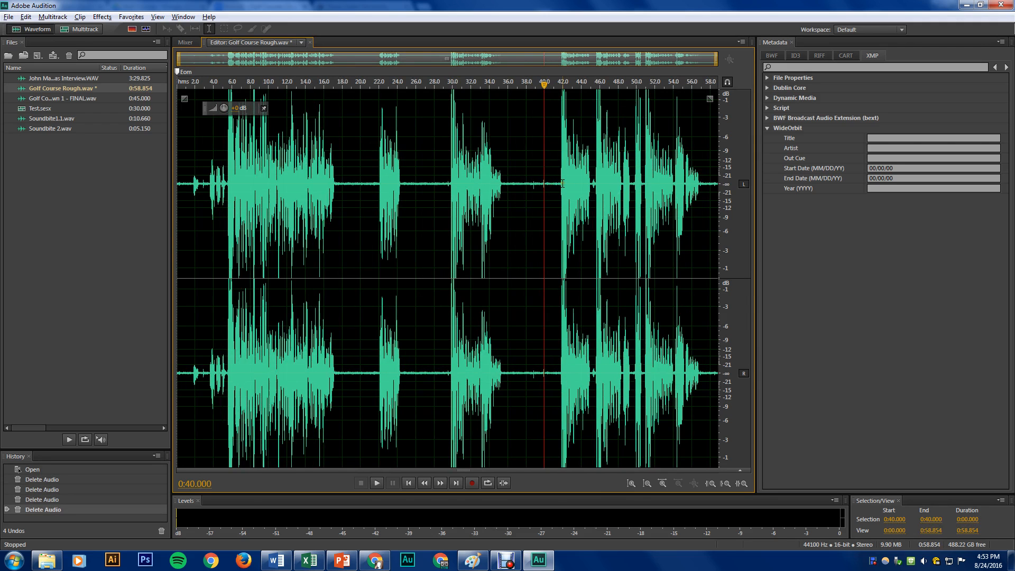
Lower the rough recording's volume, and trim the noise before the first take and the silence after the last one
{"action": "left_click_drag", "start_coordinate": [233, 107], "coordinate": [240, 110]}
{"action": "left_click", "coordinate": [202, 178]}
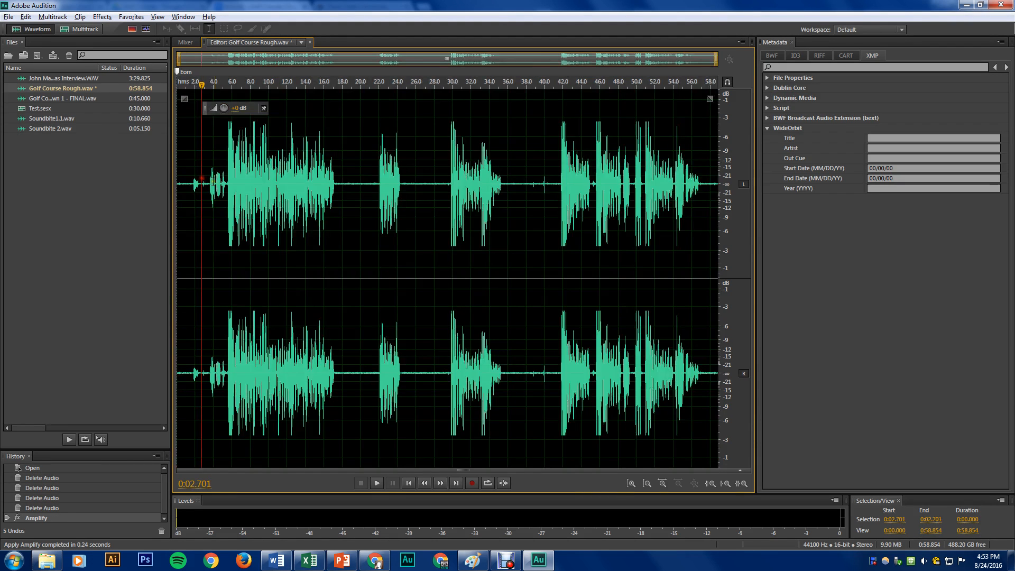
{"action": "left_click_drag", "start_coordinate": [229, 180], "coordinate": [122, 187]}
{"action": "key", "text": "Delete"}
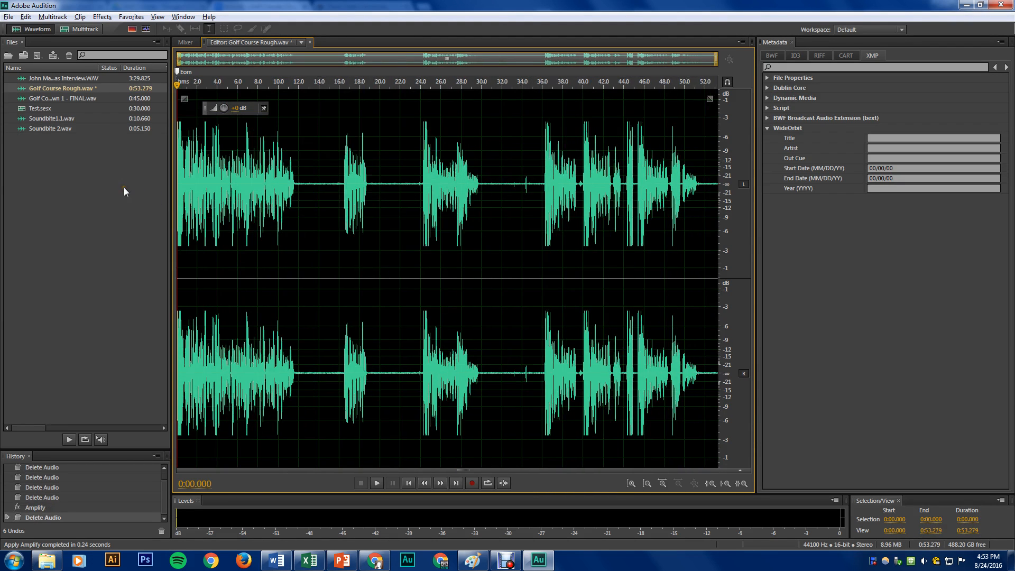
{"action": "left_click_drag", "start_coordinate": [701, 185], "coordinate": [720, 185]}
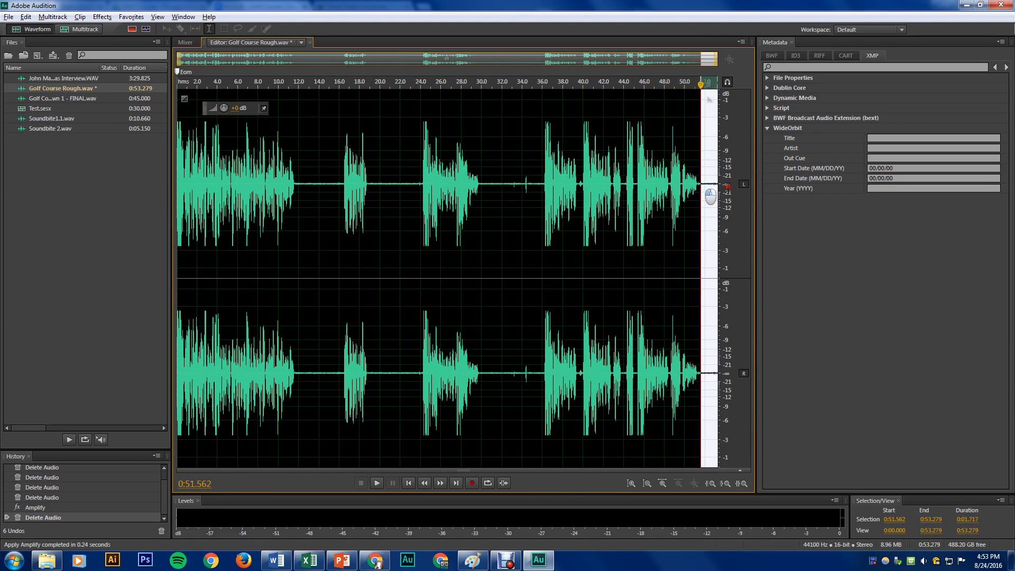
{"action": "key", "text": "Delete"}
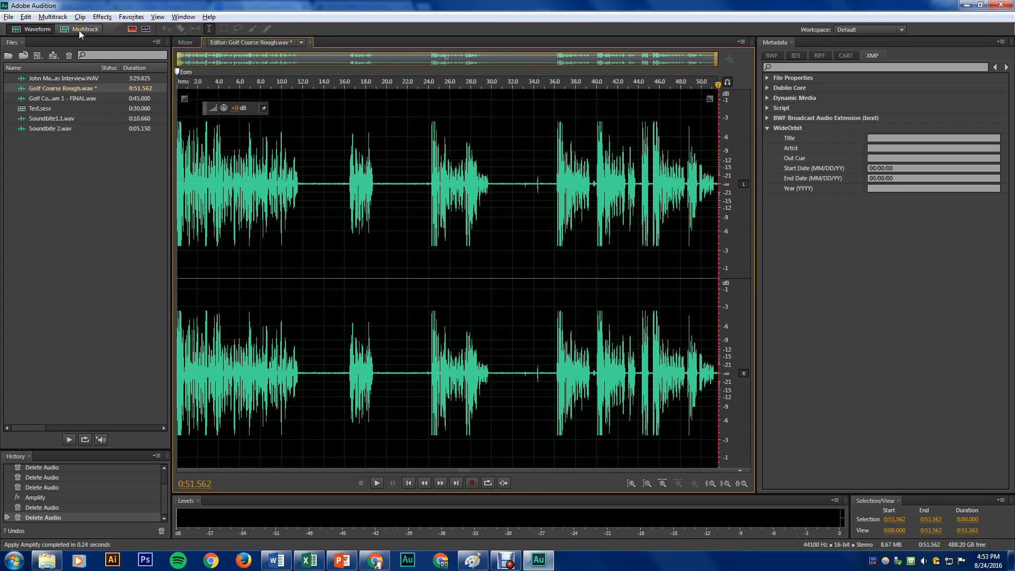
Place Golf Course Rough.wav at the start of Track 1 in the Test.sesx multitrack session
{"action": "left_click", "coordinate": [78, 30]}
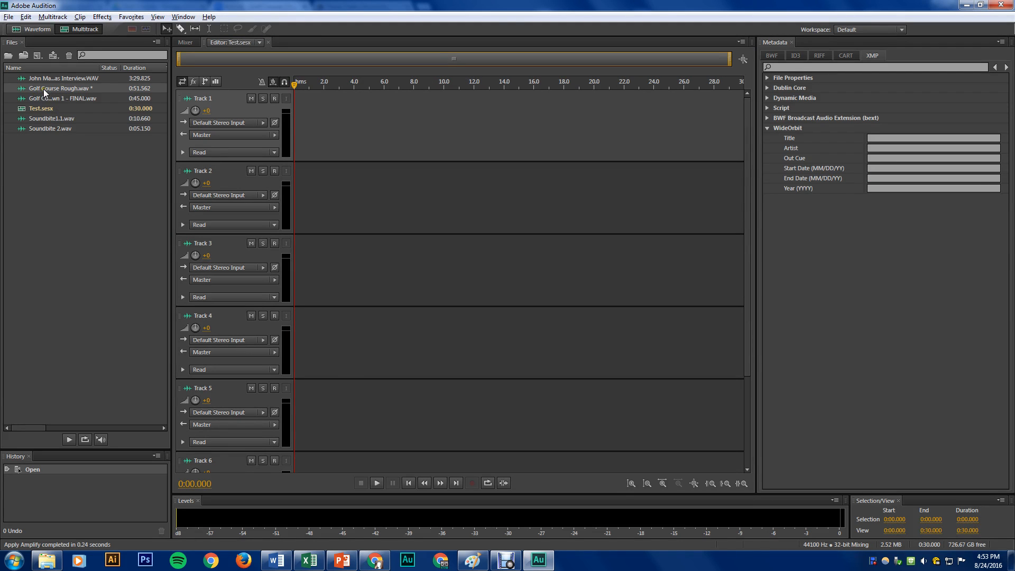
{"action": "left_click_drag", "start_coordinate": [45, 93], "coordinate": [293, 137]}
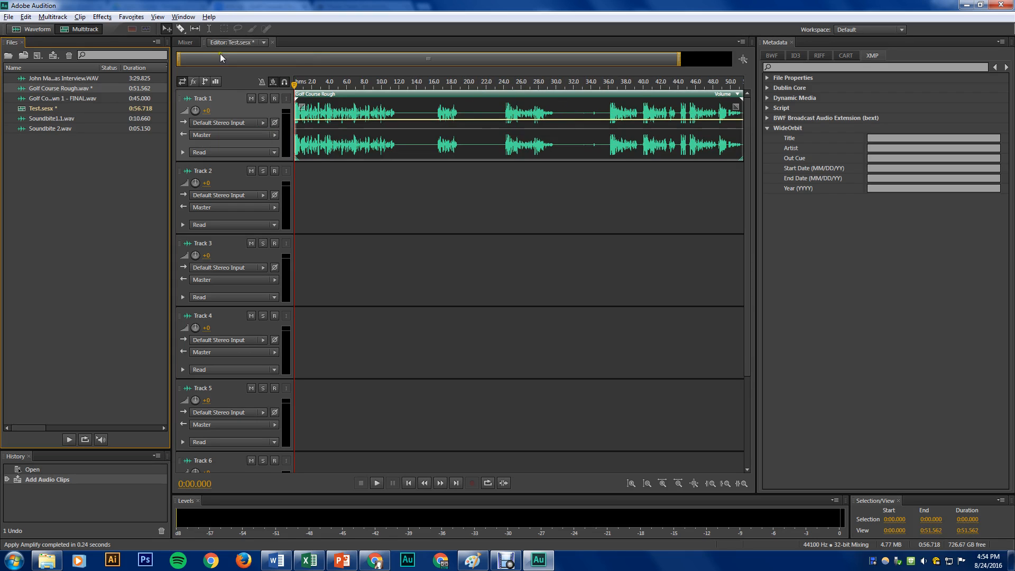
Split the Track 1 clip at about 23.5 and 36 seconds with the Razor tool, and delete the middle piece
{"action": "left_click", "coordinate": [207, 29]}
{"action": "left_click", "coordinate": [183, 29]}
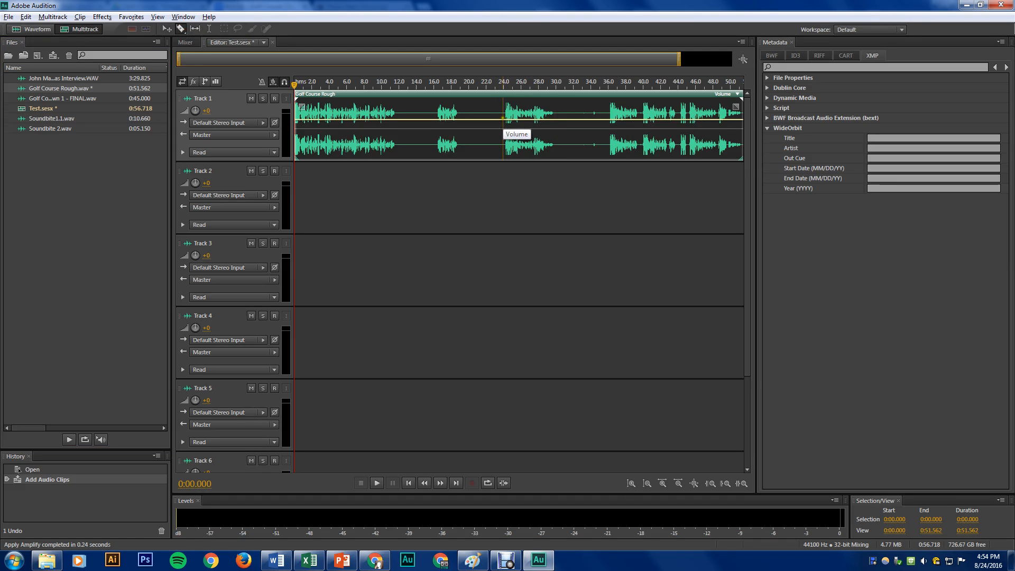
{"action": "left_click", "coordinate": [503, 119]}
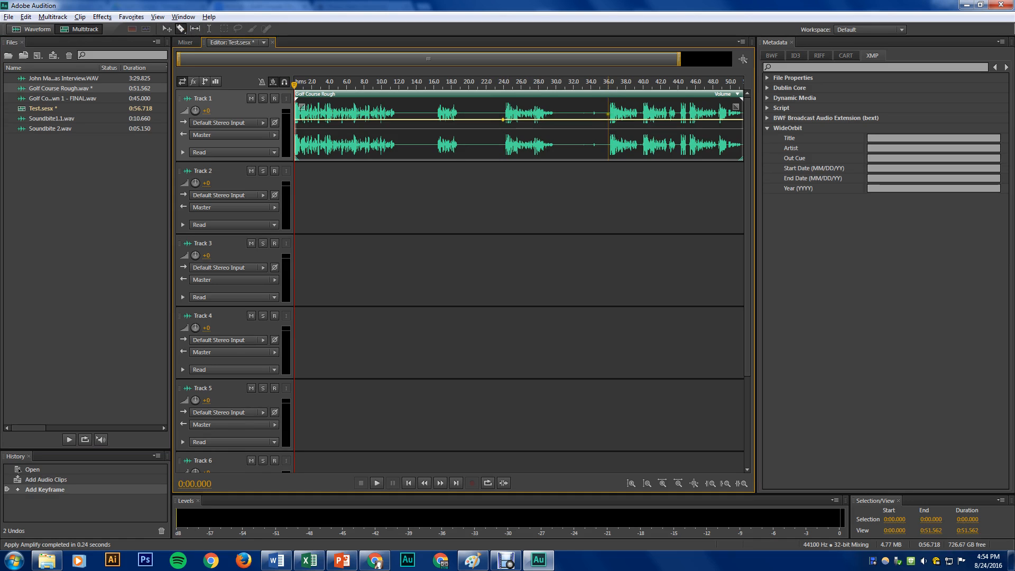
{"action": "left_click", "coordinate": [608, 113]}
{"action": "left_click", "coordinate": [499, 113]}
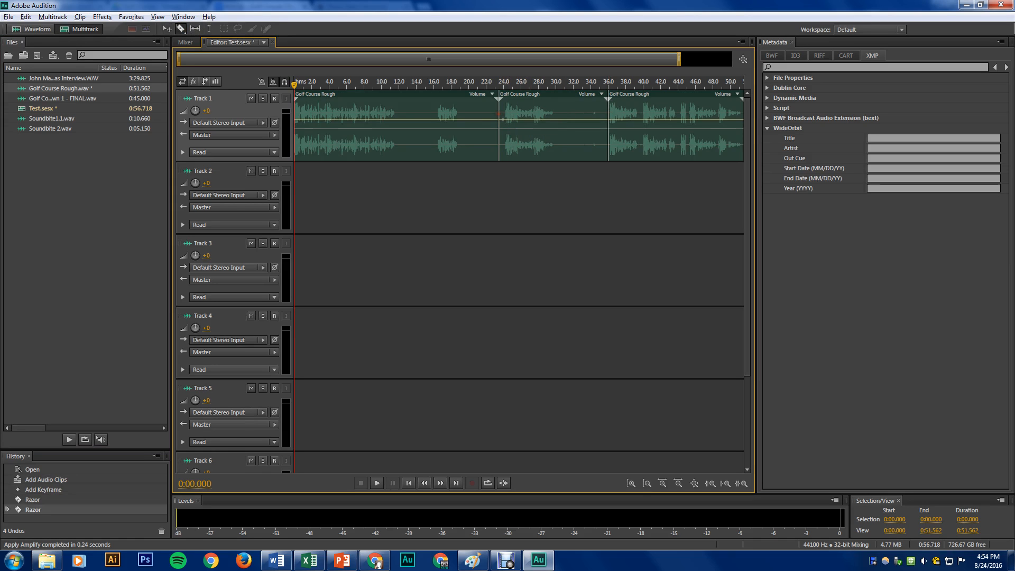
{"action": "left_click", "coordinate": [167, 29]}
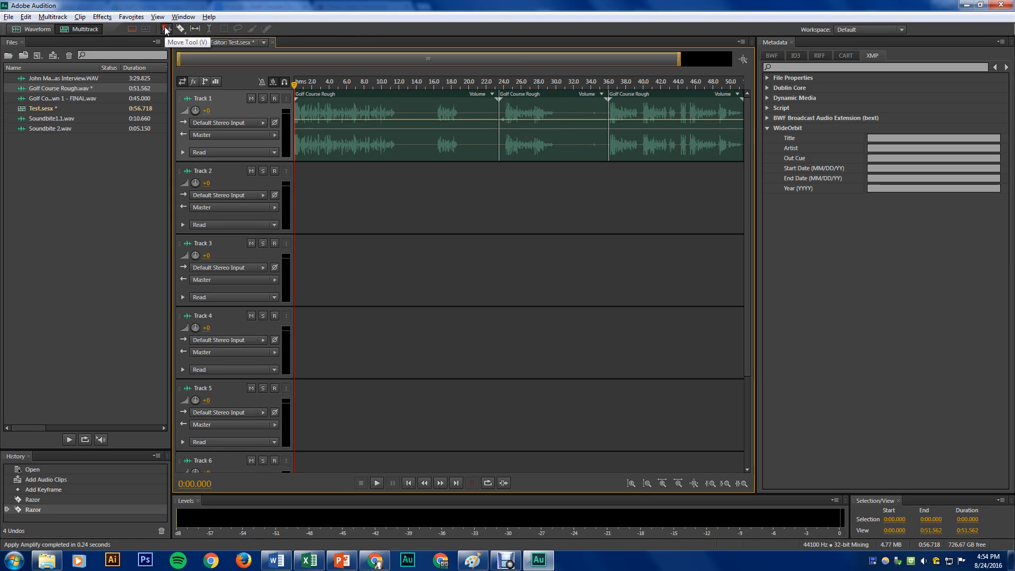
{"action": "left_click", "coordinate": [552, 108]}
{"action": "key", "text": "Delete"}
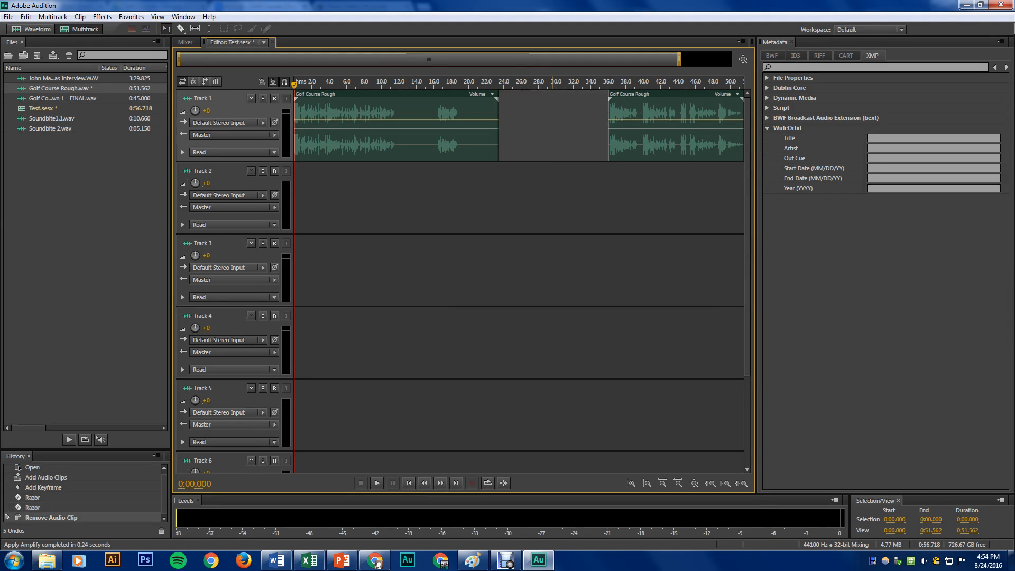
Split the first Track 1 clip at about 12, 16 and 19 seconds to isolate the silent gaps around the short lead-in
{"action": "left_click", "coordinate": [180, 28]}
{"action": "left_click", "coordinate": [461, 106]}
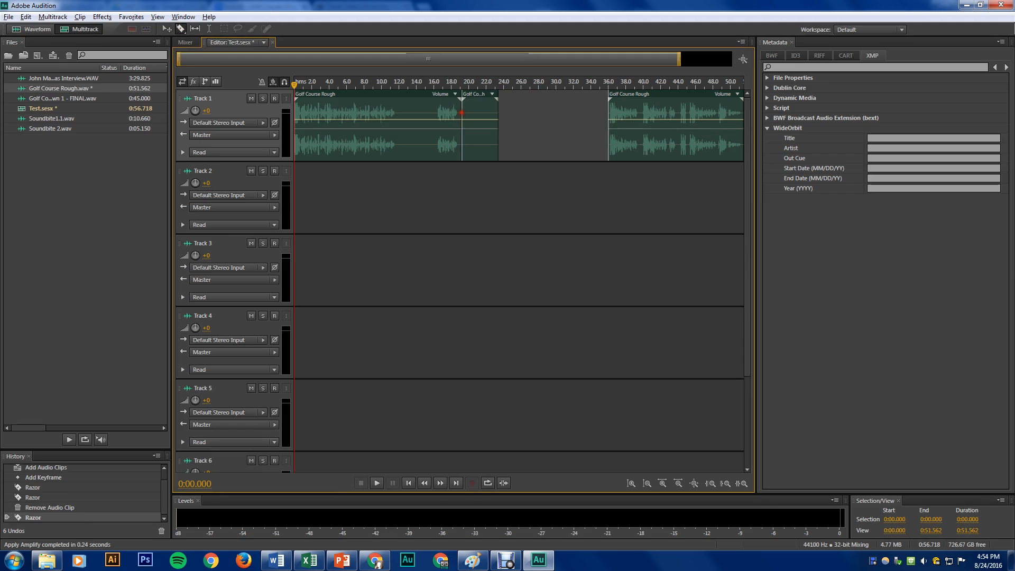
{"action": "left_click", "coordinate": [398, 119]}
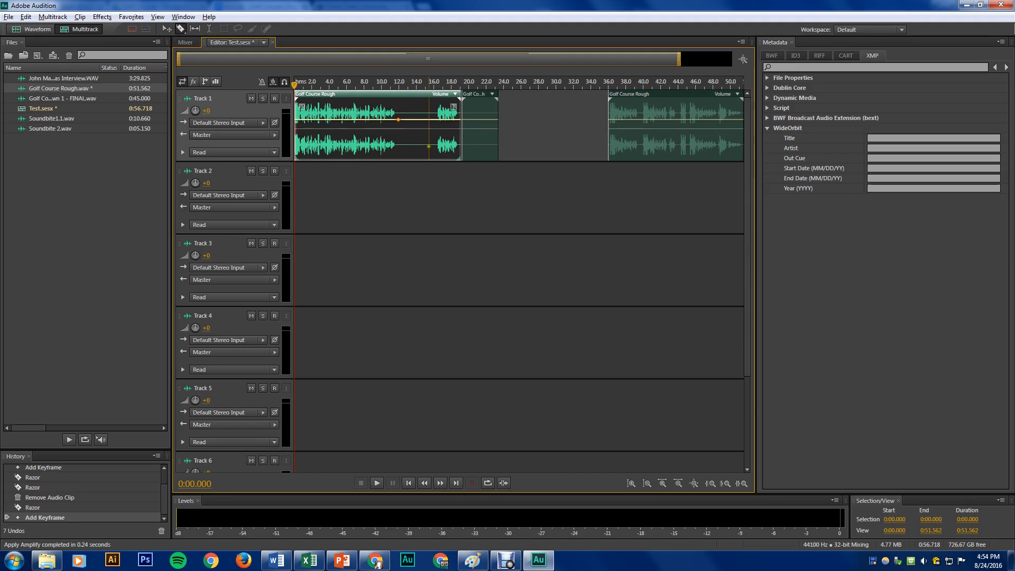
{"action": "left_click", "coordinate": [400, 132]}
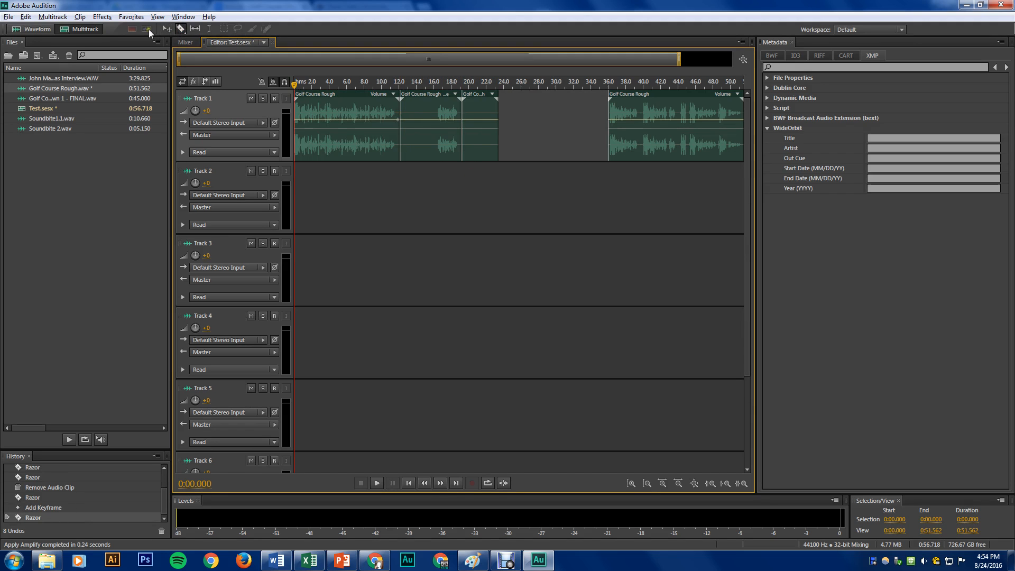
{"action": "left_click", "coordinate": [167, 28]}
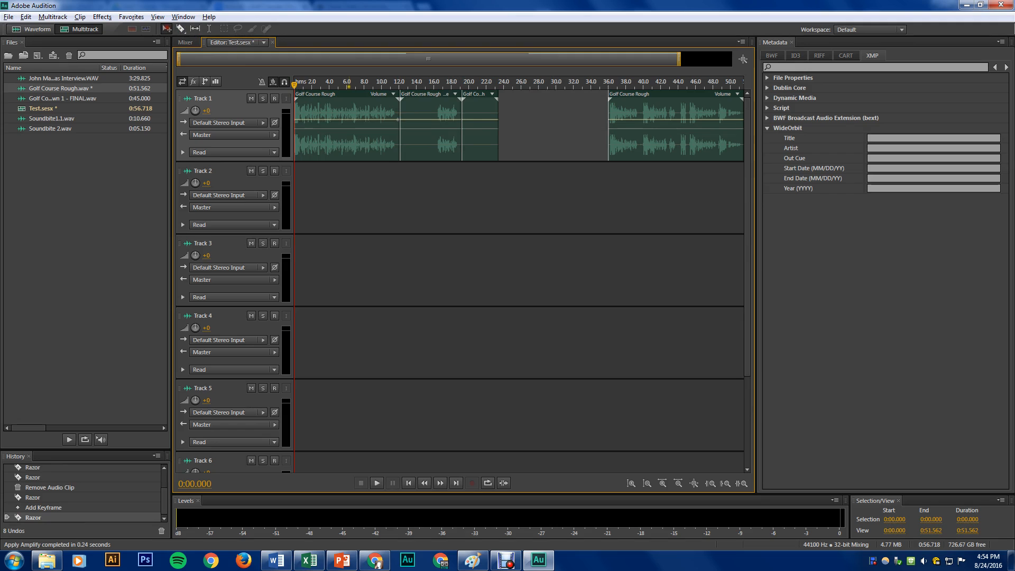
{"action": "left_click", "coordinate": [180, 29]}
{"action": "left_click", "coordinate": [433, 113]}
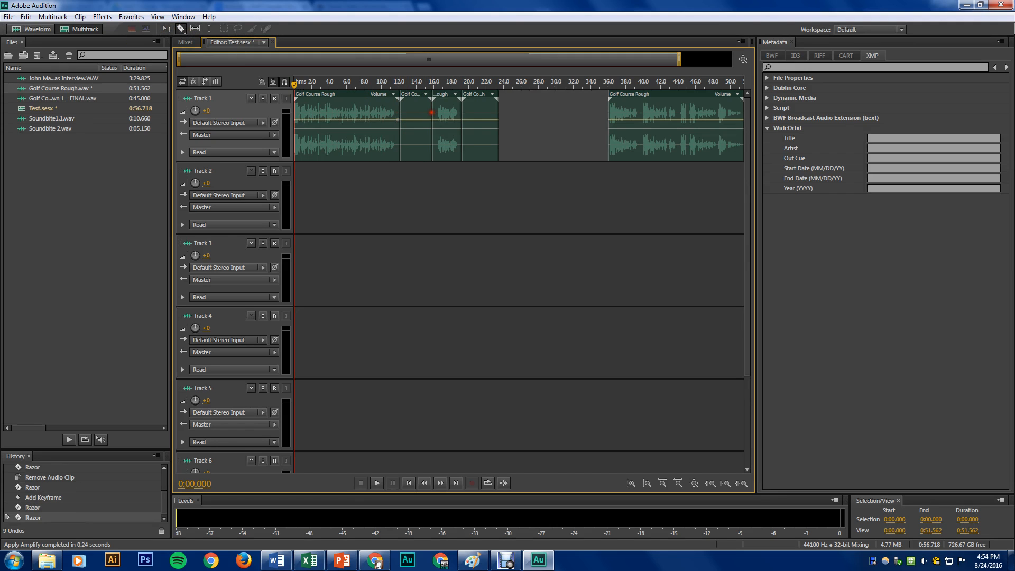
Delete the two silent pieces around the short lead-in on Track 1, and move the lead-in to about 22 seconds
{"action": "left_click", "coordinate": [167, 29]}
{"action": "left_click", "coordinate": [416, 119]}
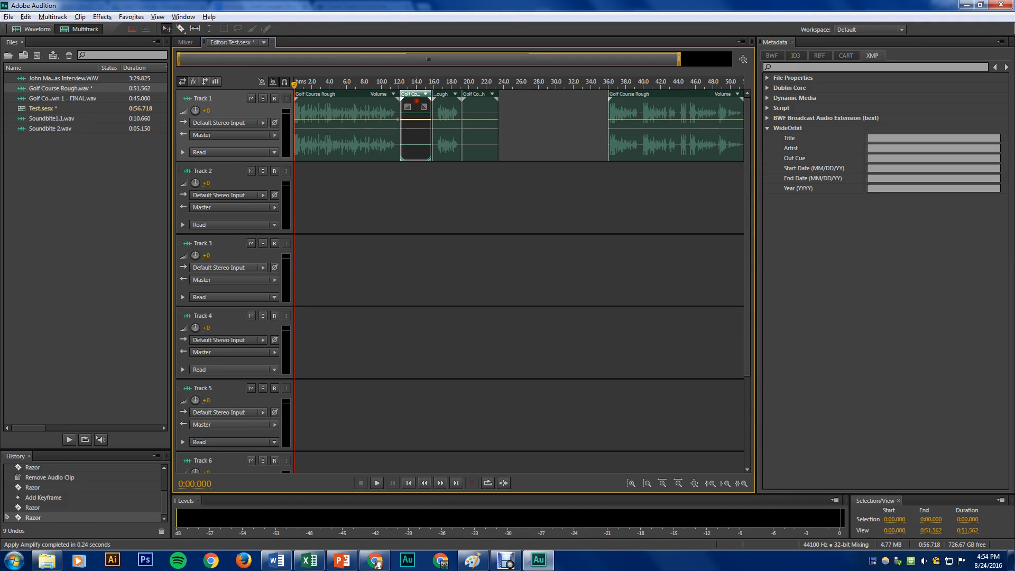
{"action": "key", "text": "Delete"}
{"action": "left_click", "coordinate": [483, 109]}
{"action": "key", "text": "Delete"}
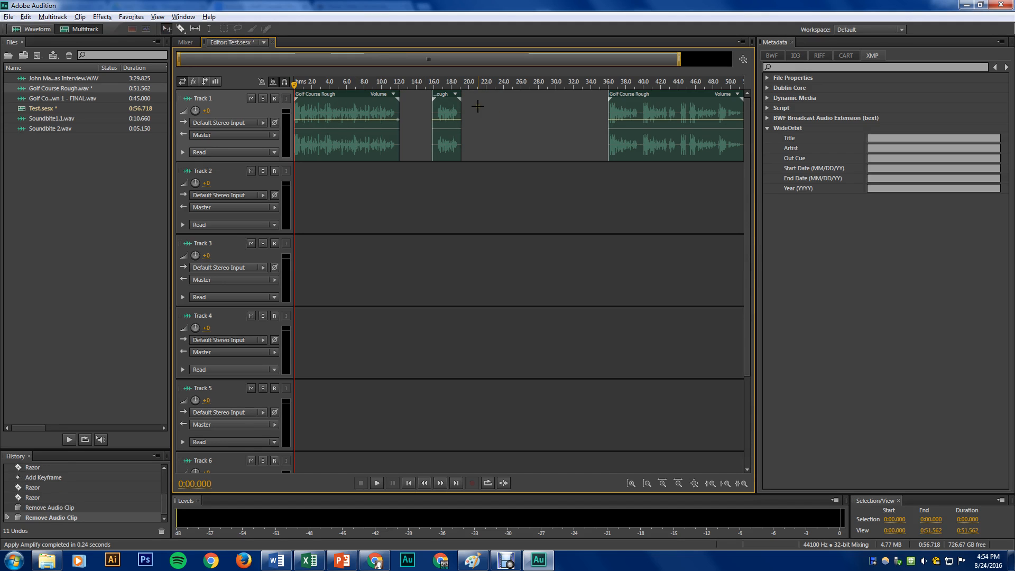
{"action": "left_click_drag", "start_coordinate": [446, 113], "coordinate": [500, 113]}
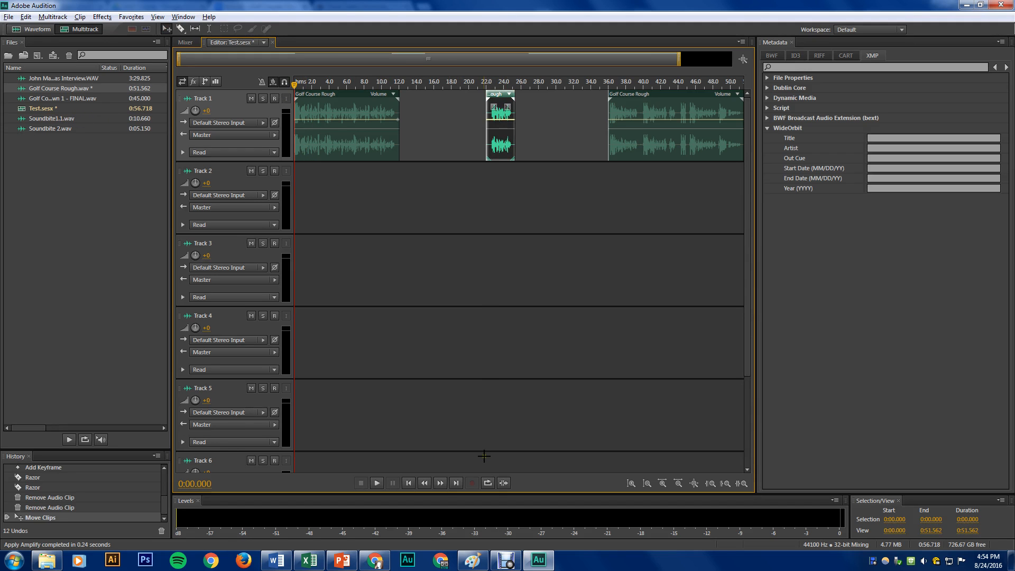
Check the script's first quote, and place Soundbite1.1.wav on Track 2 at about 12 seconds, right after the opening narration
{"action": "key", "text": "super+Tab"}
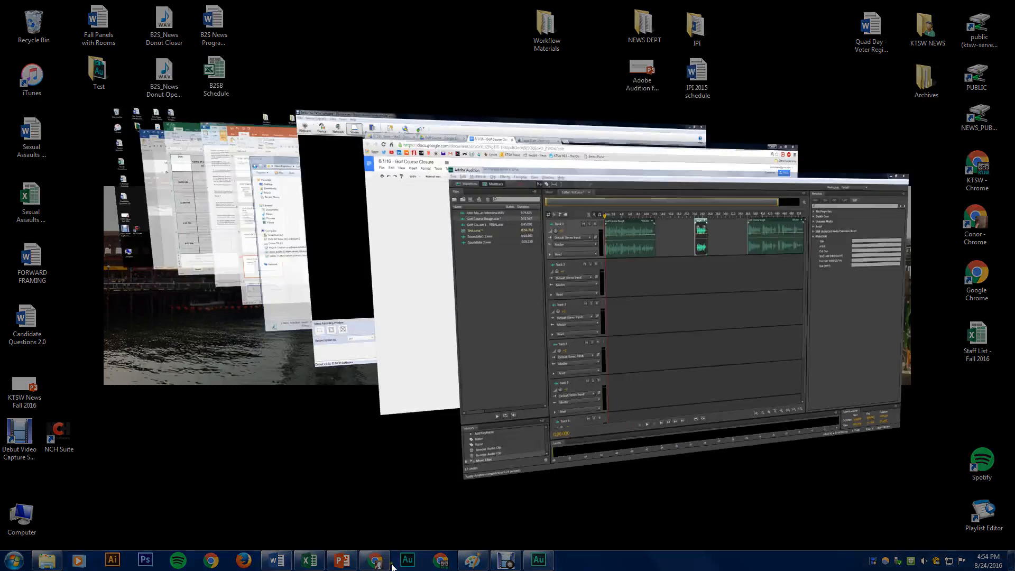
{"action": "key", "text": "super+Tab"}
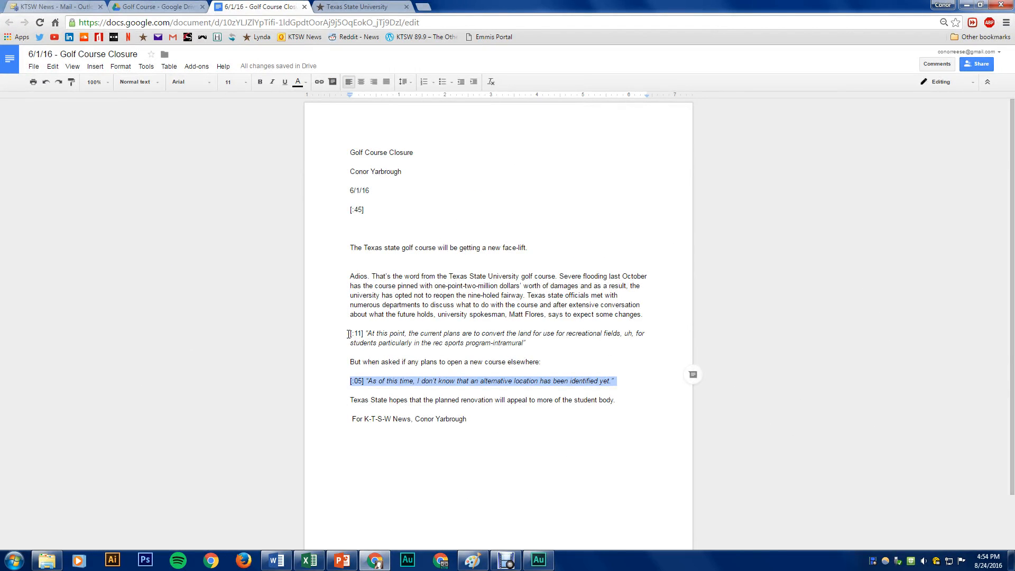
{"action": "left_click_drag", "start_coordinate": [348, 335], "coordinate": [530, 344]}
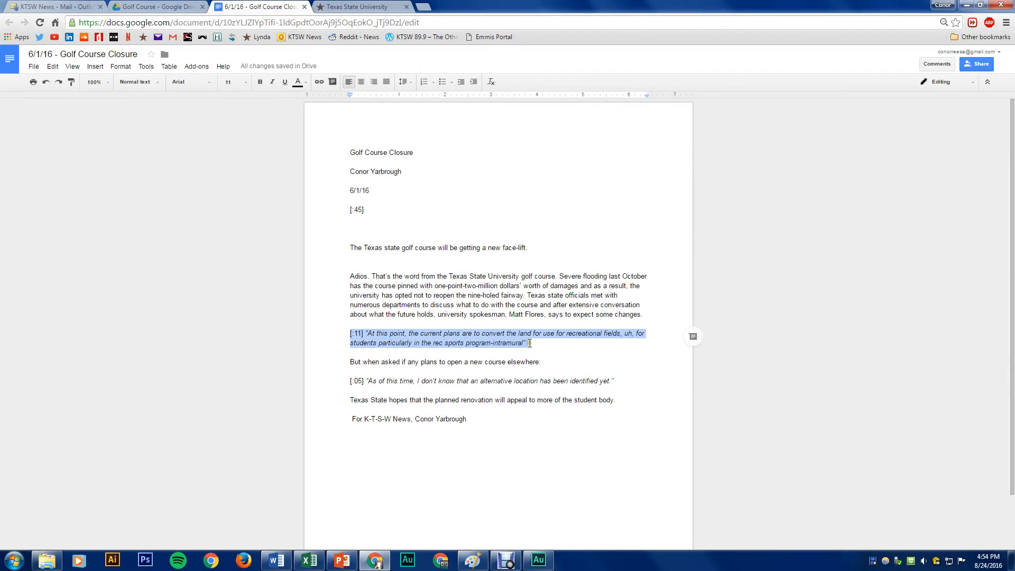
{"action": "key", "text": "super+Tab"}
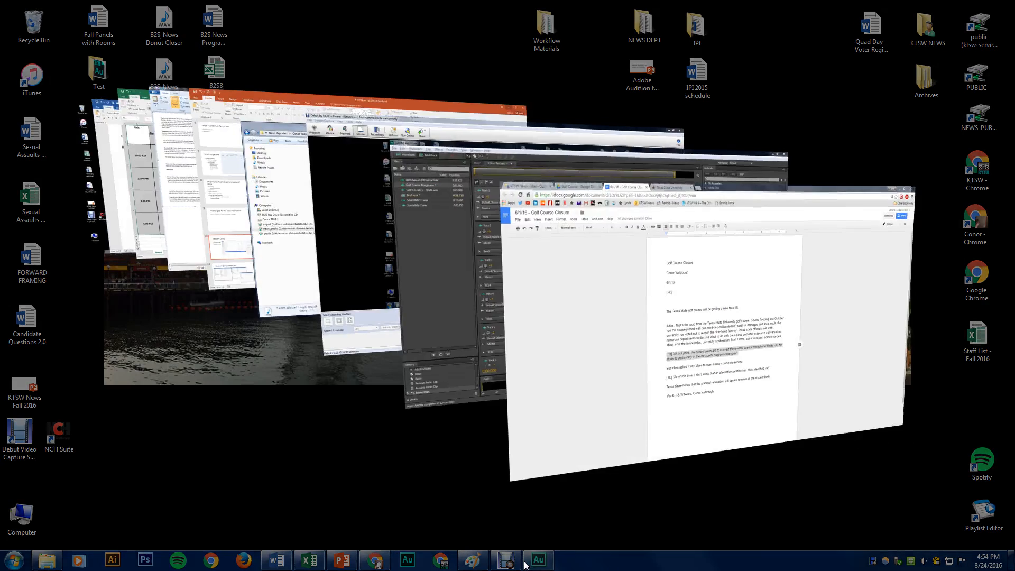
{"action": "key", "text": "super+Tab"}
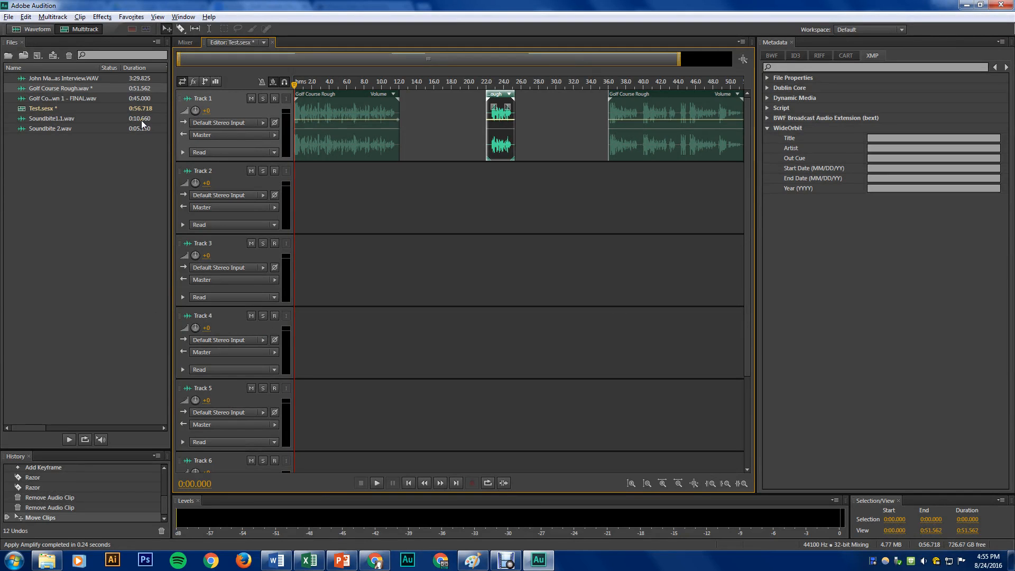
{"action": "double_click", "coordinate": [69, 121]}
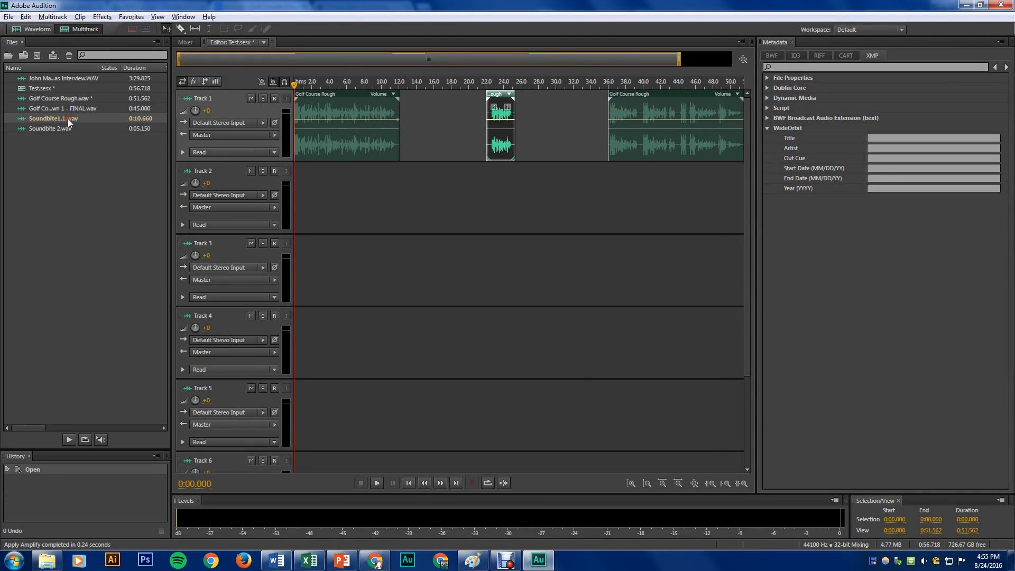
{"action": "left_click", "coordinate": [79, 28]}
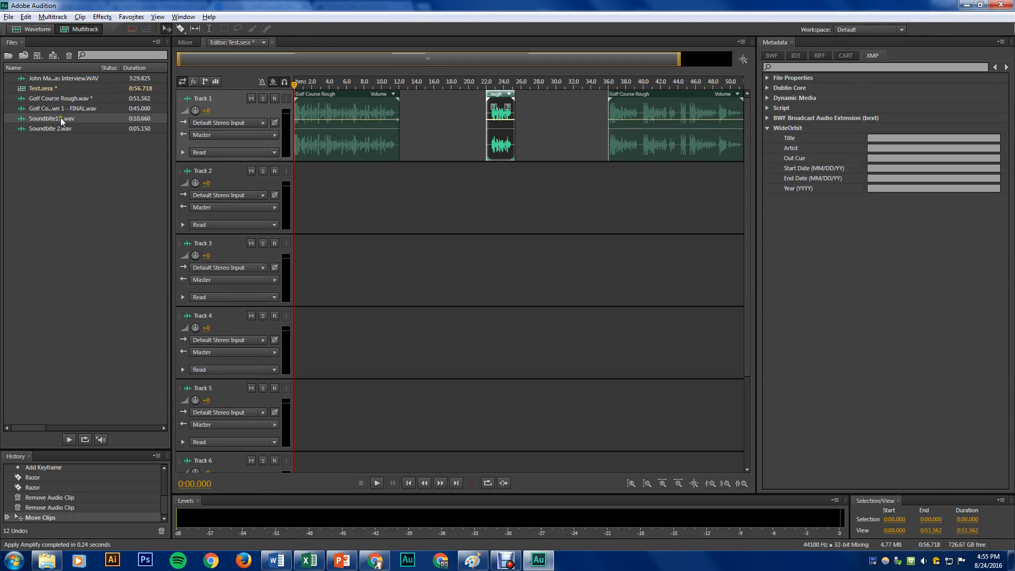
{"action": "left_click_drag", "start_coordinate": [60, 118], "coordinate": [404, 185]}
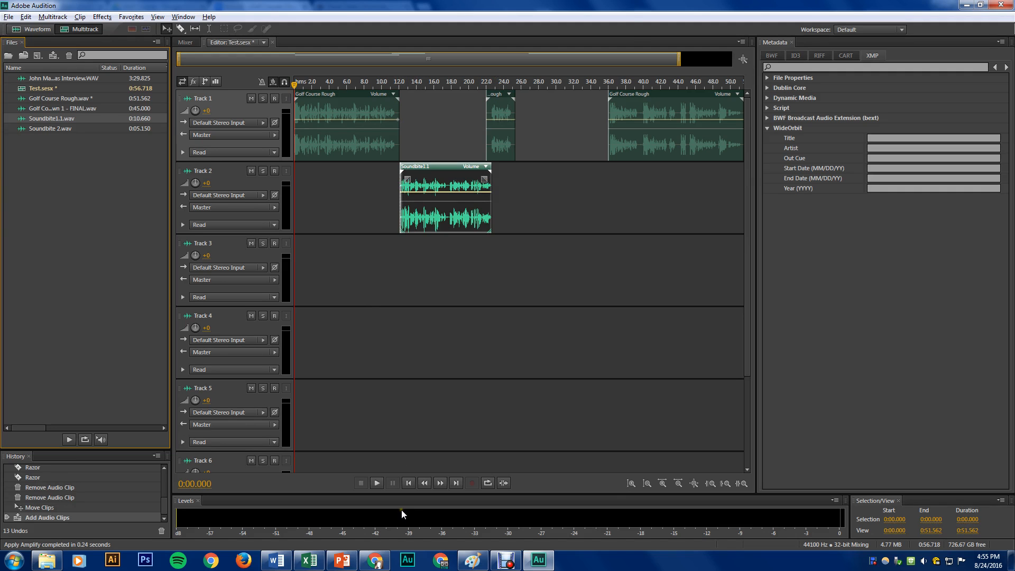
Place Soundbite 2.wav on Track 2 right after the lead-in, following the script, and move the closing narration clip to the soundbite's end
{"action": "key", "text": "super+Tab"}
{"action": "key", "text": "super+Tab"}
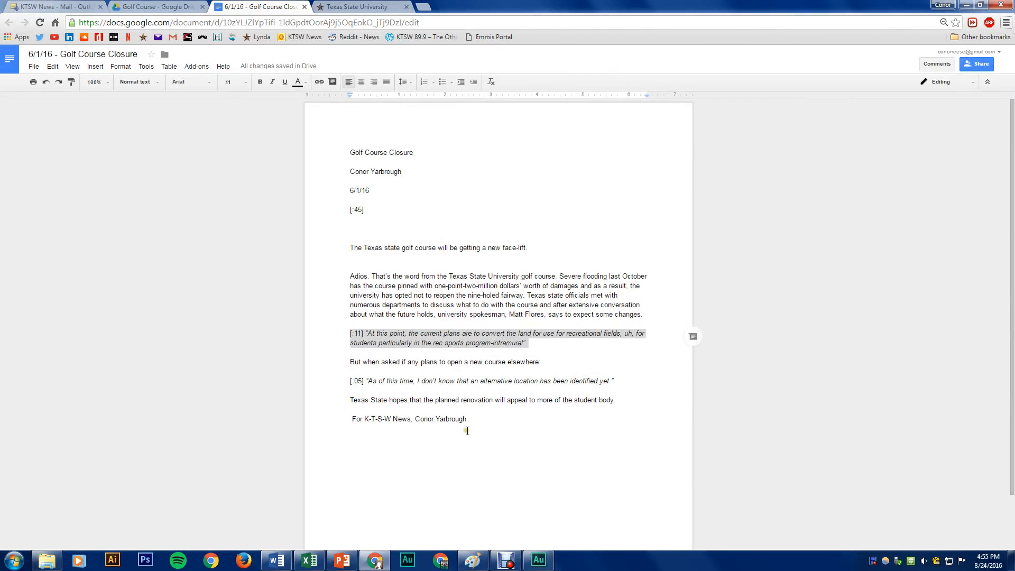
{"action": "left_click_drag", "start_coordinate": [350, 361], "coordinate": [541, 363]}
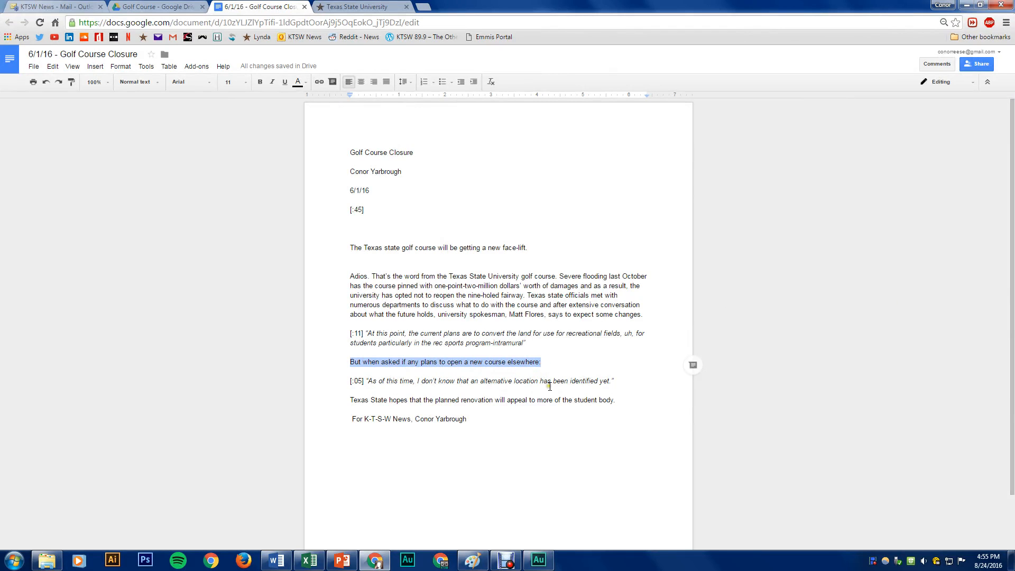
{"action": "key", "text": "super+Tab"}
{"action": "key", "text": "super+Tab"}
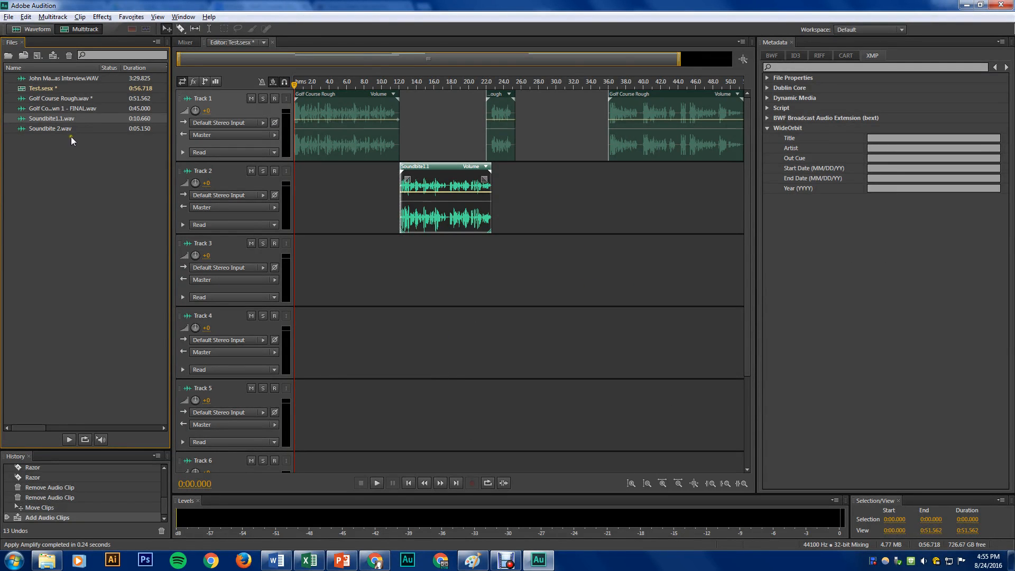
{"action": "double_click", "coordinate": [67, 126]}
{"action": "left_click", "coordinate": [80, 29]}
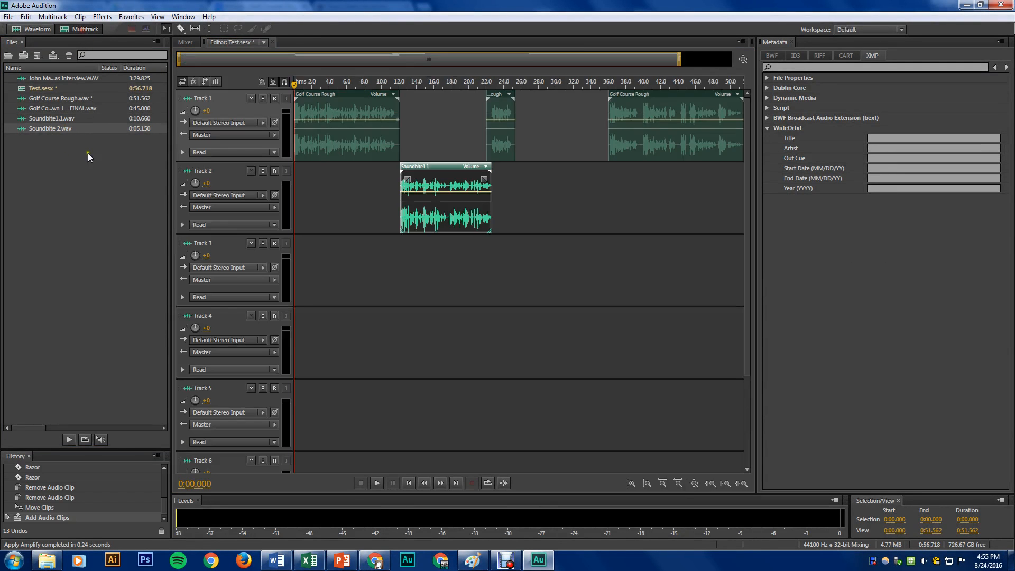
{"action": "mouse_move", "coordinate": [67, 132]}
{"action": "left_mouse_down"}
{"action": "mouse_move", "coordinate": [529, 200]}
{"action": "mouse_move", "coordinate": [515, 202]}
{"action": "left_mouse_up"}
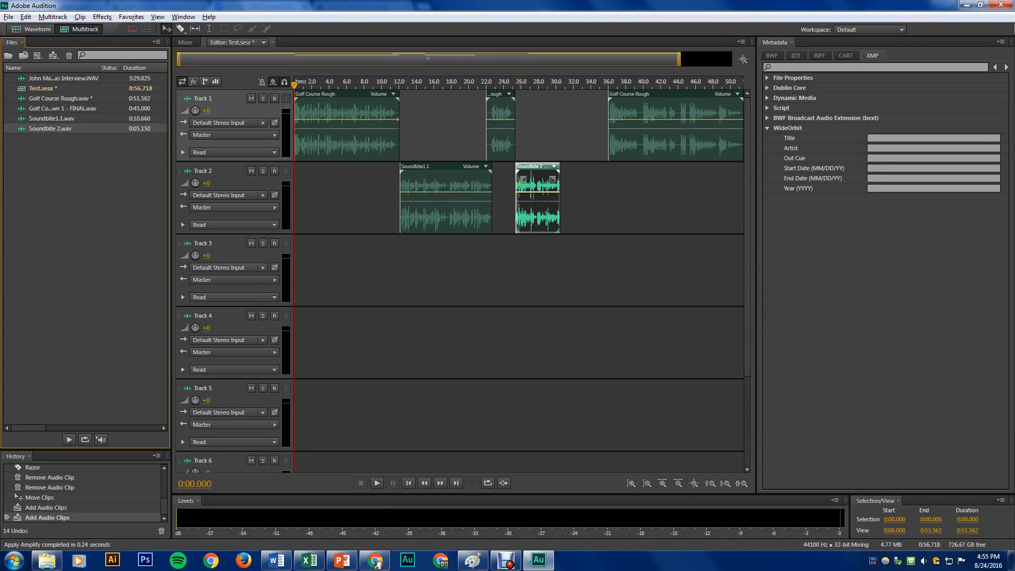
{"action": "left_click_drag", "start_coordinate": [638, 123], "coordinate": [594, 110]}
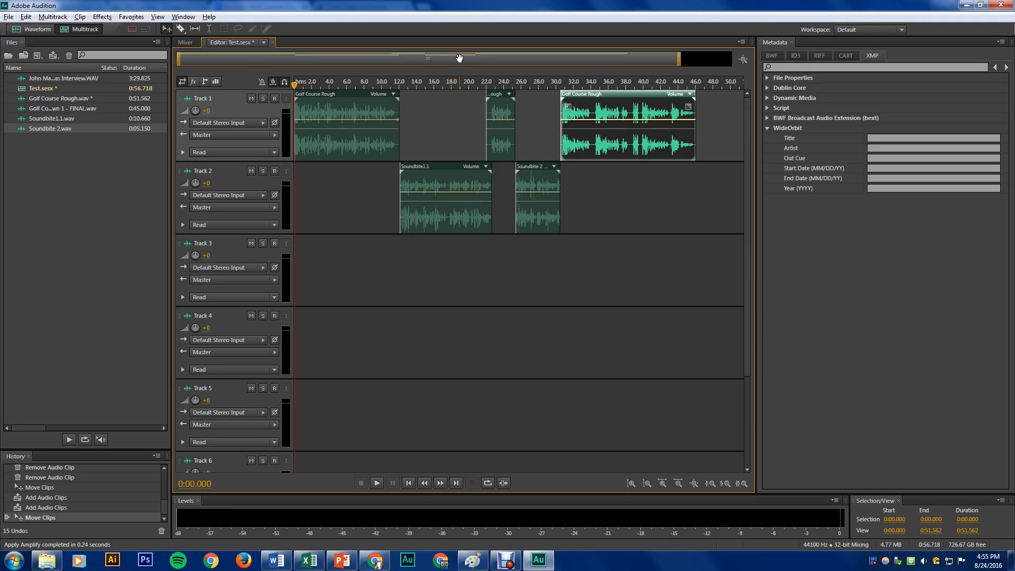
Trim the opening narration clip's end to about 11.6 seconds, and move Soundbite1.1 back against it
{"action": "scroll", "coordinate": [459, 58], "scroll_direction": "up", "scroll_amount": 3}
{"action": "scroll", "coordinate": [460, 58], "scroll_direction": "up", "scroll_amount": 2}
{"action": "left_click_drag", "start_coordinate": [465, 74], "coordinate": [344, 70]}
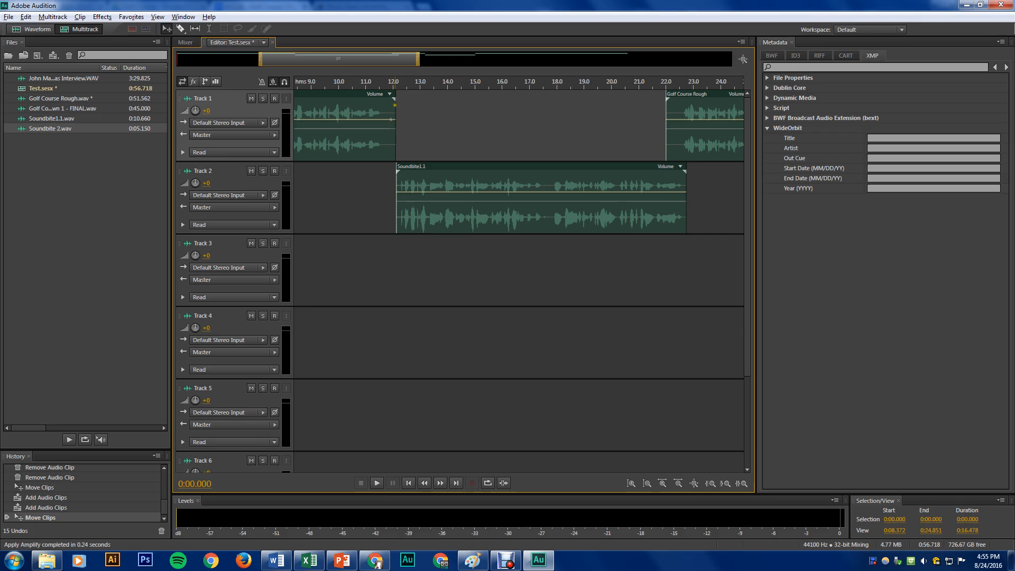
{"action": "left_click", "coordinate": [395, 105]}
{"action": "left_click_drag", "start_coordinate": [394, 105], "coordinate": [381, 105]}
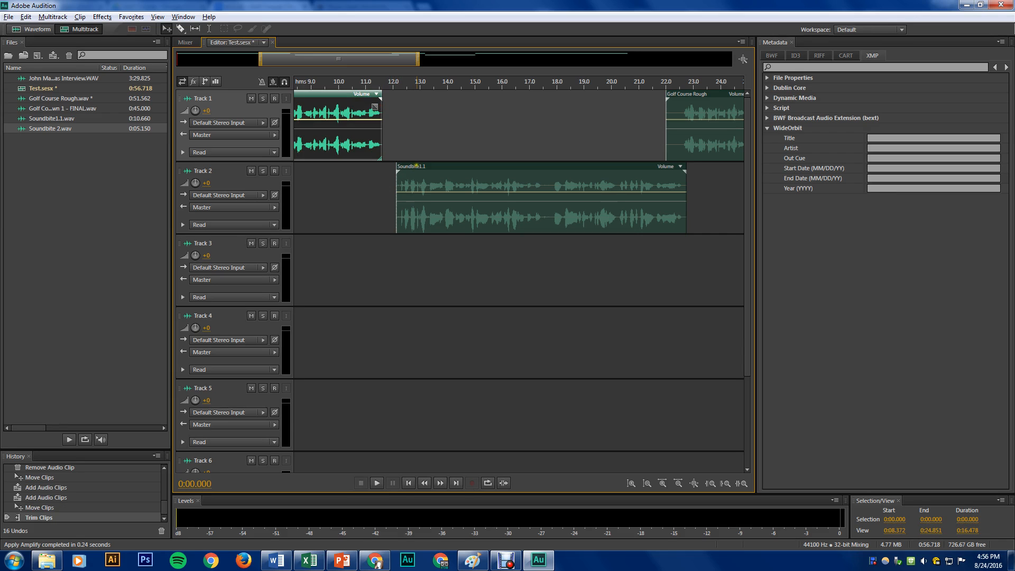
{"action": "left_click_drag", "start_coordinate": [415, 166], "coordinate": [405, 166]}
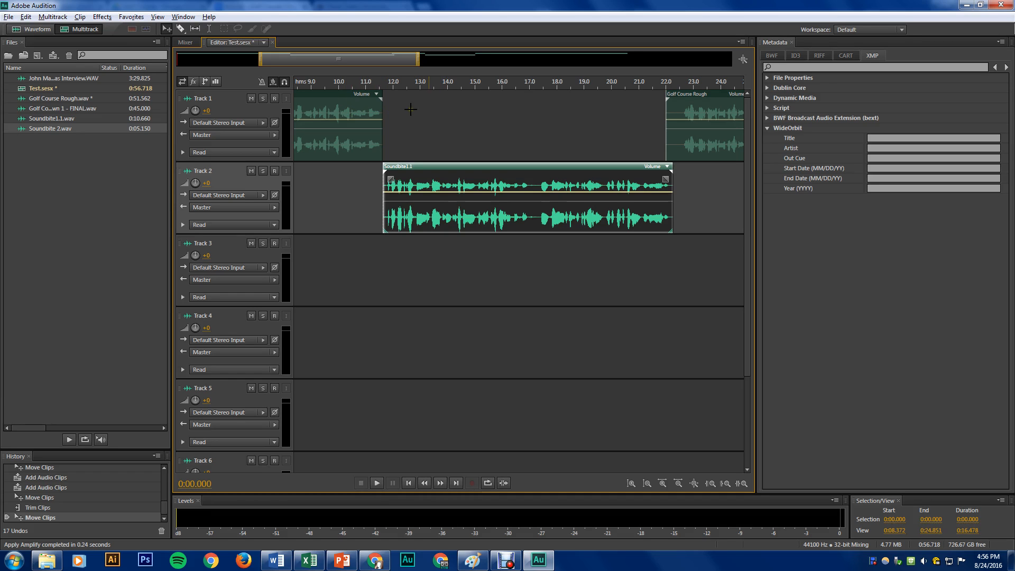
Split the lead-in clip at about 22.5 seconds with the Razor tool, and delete the silent piece at its start
{"action": "left_click_drag", "start_coordinate": [408, 61], "coordinate": [486, 67]}
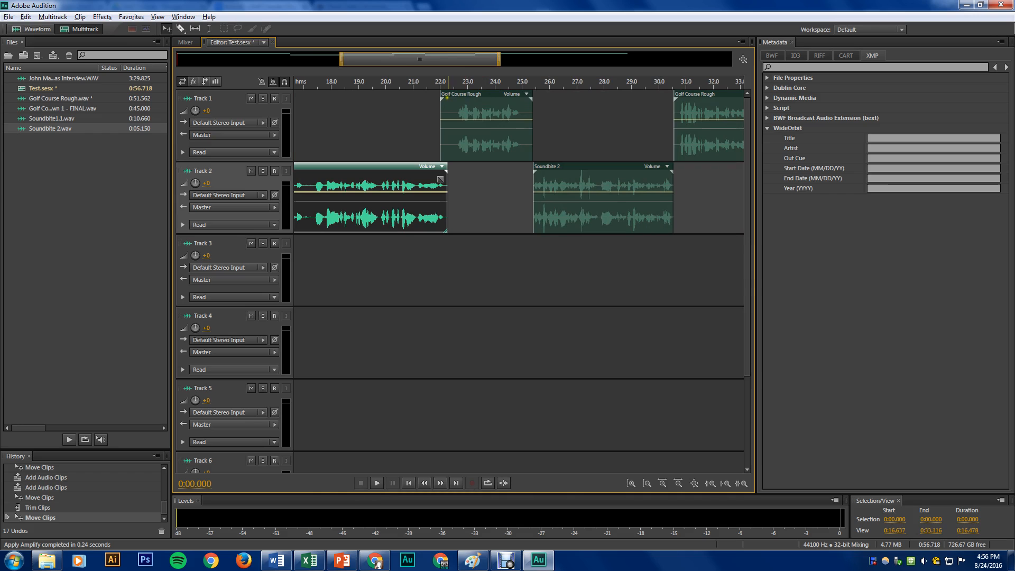
{"action": "left_click", "coordinate": [454, 112]}
{"action": "left_click", "coordinate": [449, 132]}
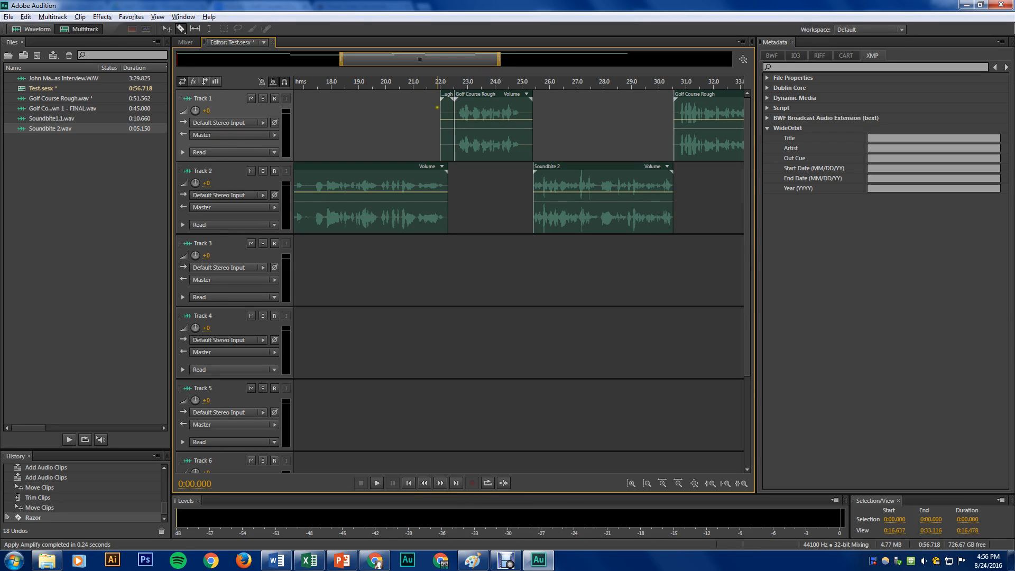
{"action": "key", "text": "v"}
{"action": "left_click", "coordinate": [445, 109]}
{"action": "key", "text": "Delete"}
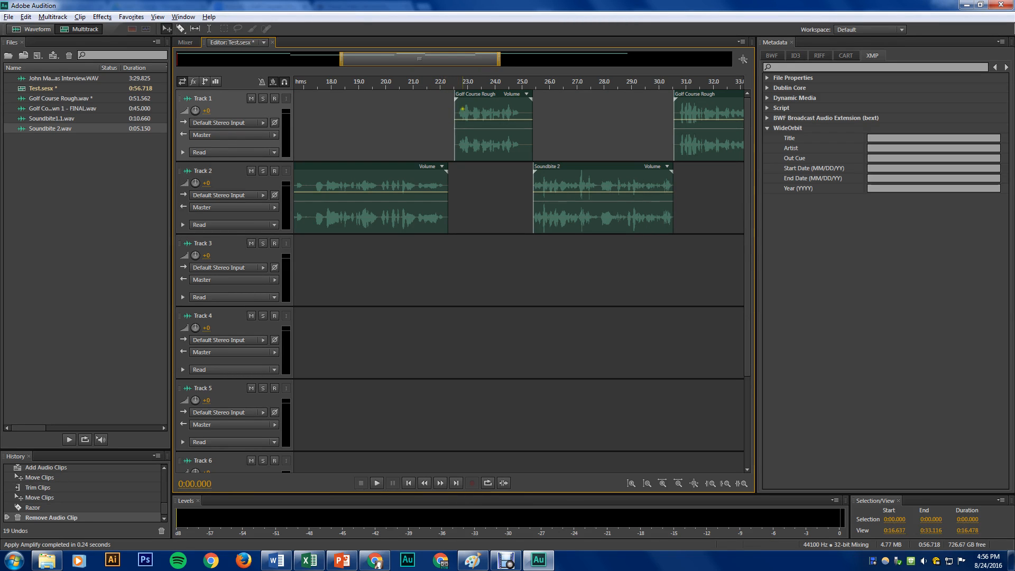
Move the lead-in clip back to about 22 seconds so it slightly overlaps the end of Soundbite1.1
{"action": "left_click_drag", "start_coordinate": [480, 105], "coordinate": [467, 107]}
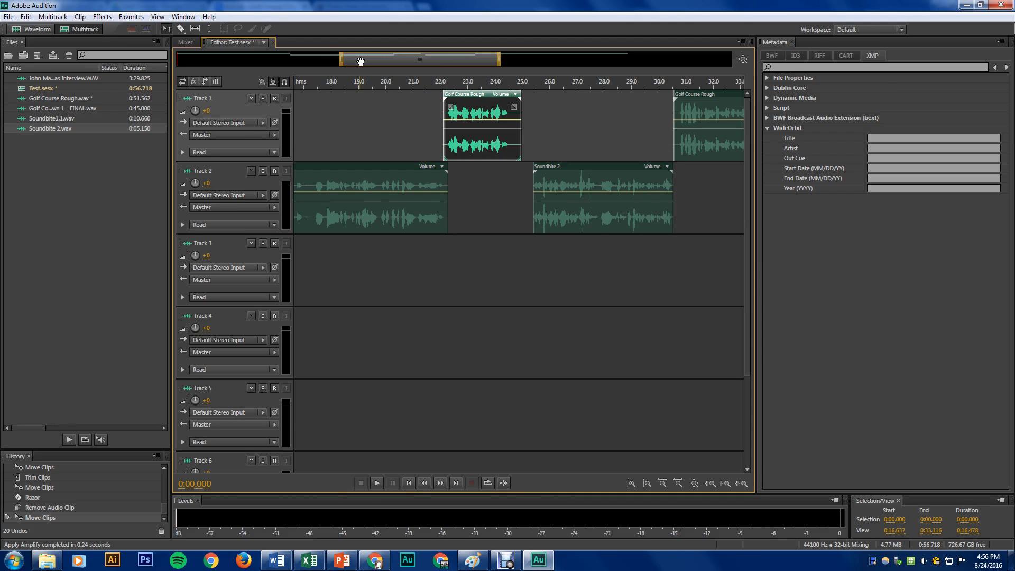
{"action": "left_click_drag", "start_coordinate": [342, 59], "coordinate": [415, 59]}
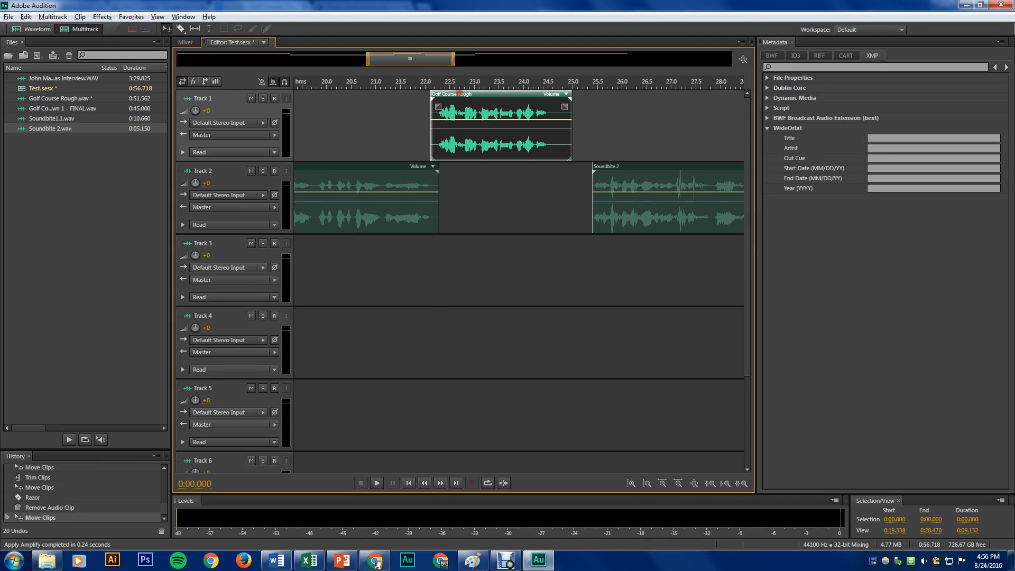
{"action": "left_click_drag", "start_coordinate": [460, 94], "coordinate": [471, 63]}
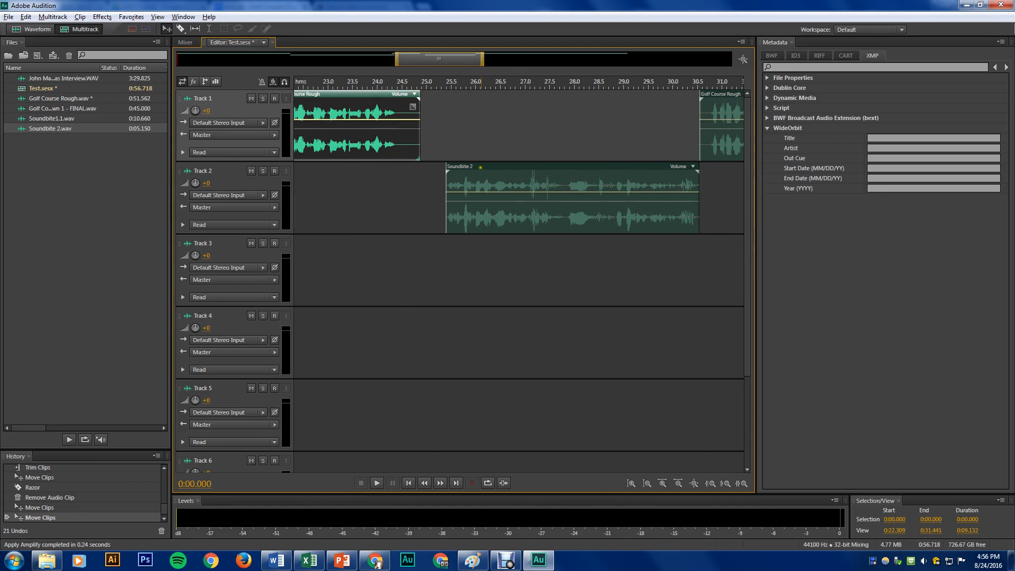
Move Soundbite 2 to about 24.5 seconds, and trim the lead-in clip's end to meet its start
{"action": "left_click_drag", "start_coordinate": [476, 174], "coordinate": [438, 174]}
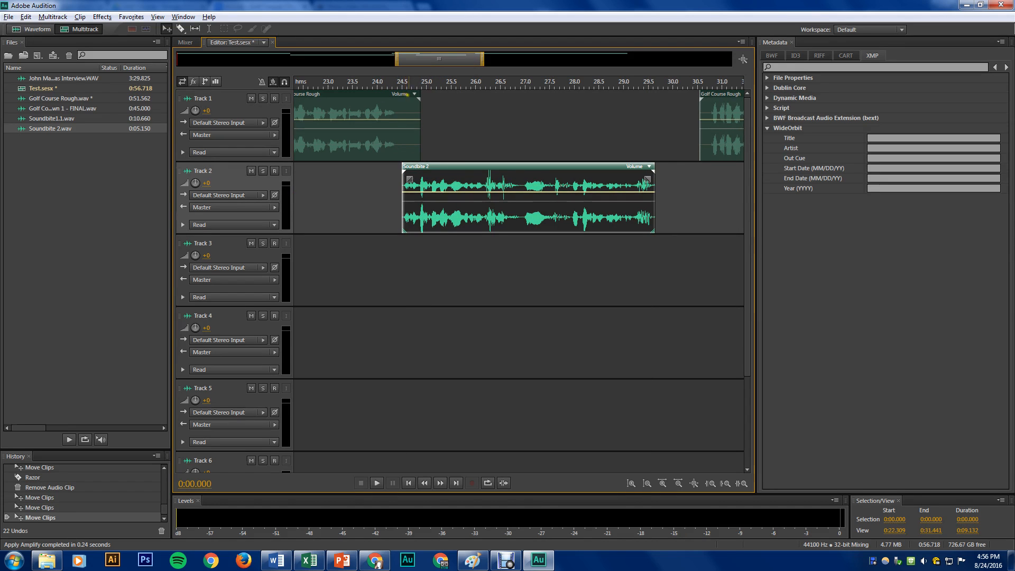
{"action": "left_click_drag", "start_coordinate": [420, 117], "coordinate": [402, 117]}
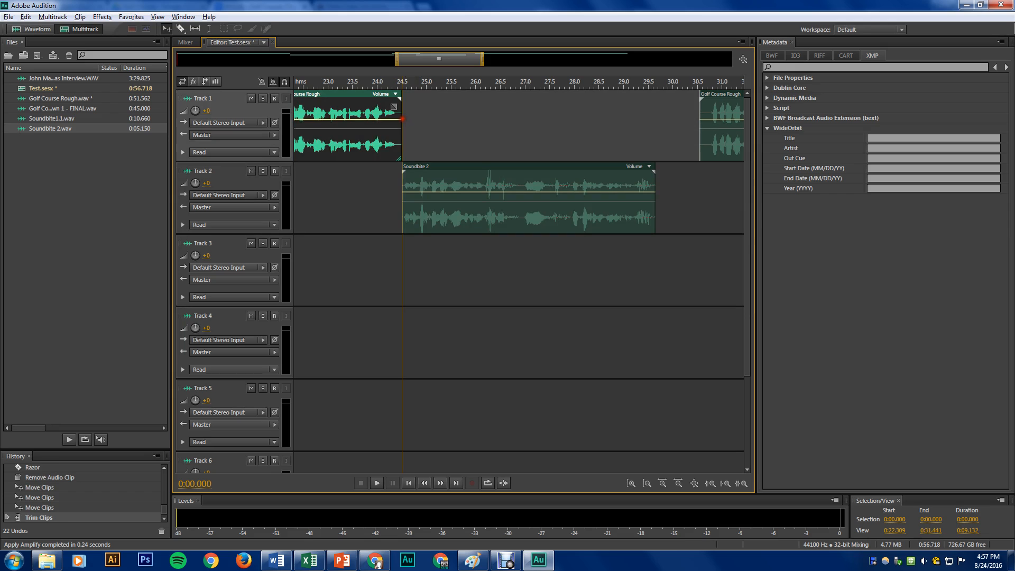
Move the closing narration clip on Track 1 to about 29.5 seconds, slightly overlapping the end of Soundbite 2
{"action": "left_click_drag", "start_coordinate": [428, 66], "coordinate": [474, 75]}
{"action": "left_click_drag", "start_coordinate": [535, 94], "coordinate": [484, 98]}
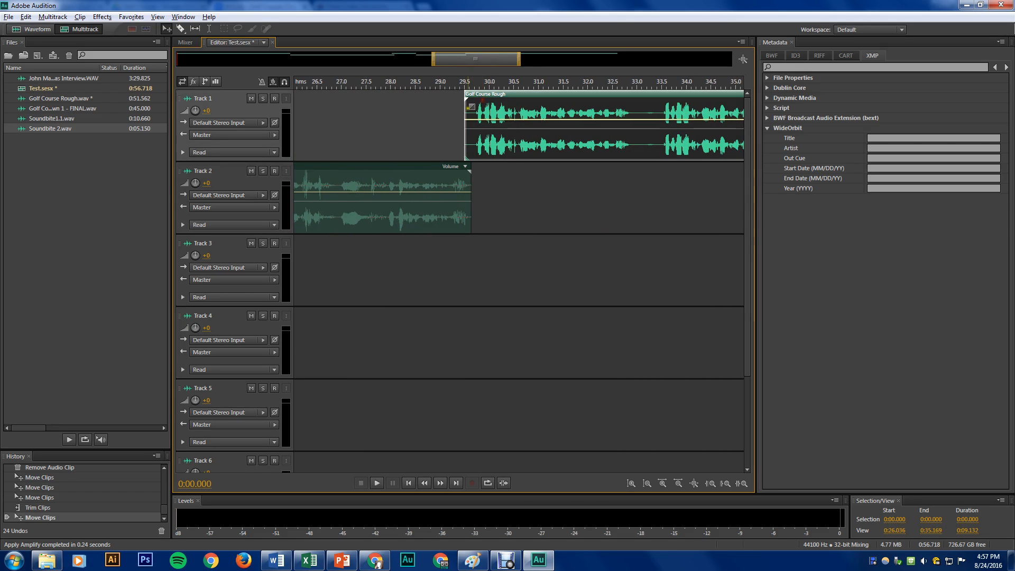
{"action": "scroll", "coordinate": [491, 60], "scroll_direction": "down", "scroll_amount": 5}
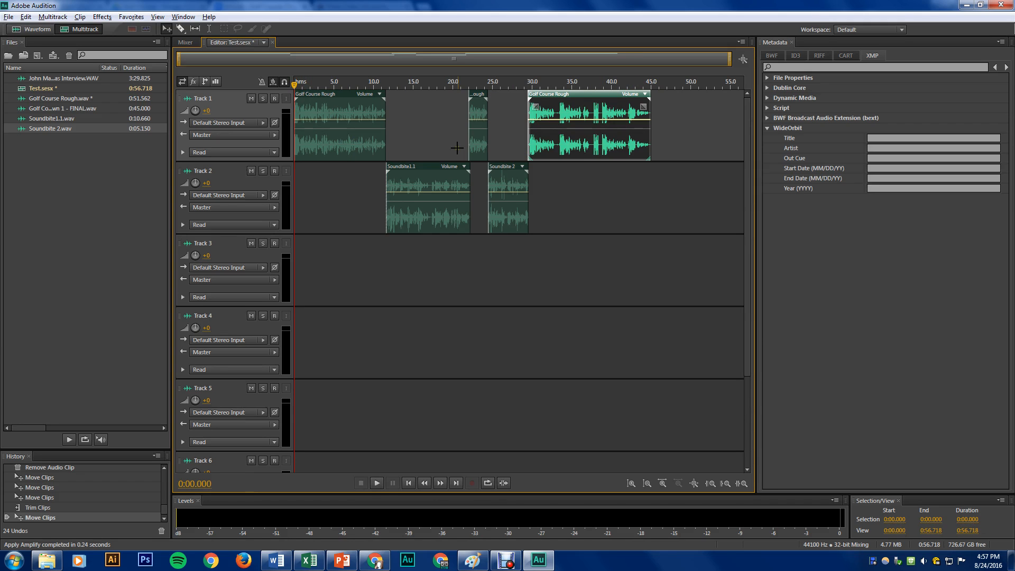
Mix down the entire multitrack session to a new audio file
{"action": "left_click", "coordinate": [62, 19]}
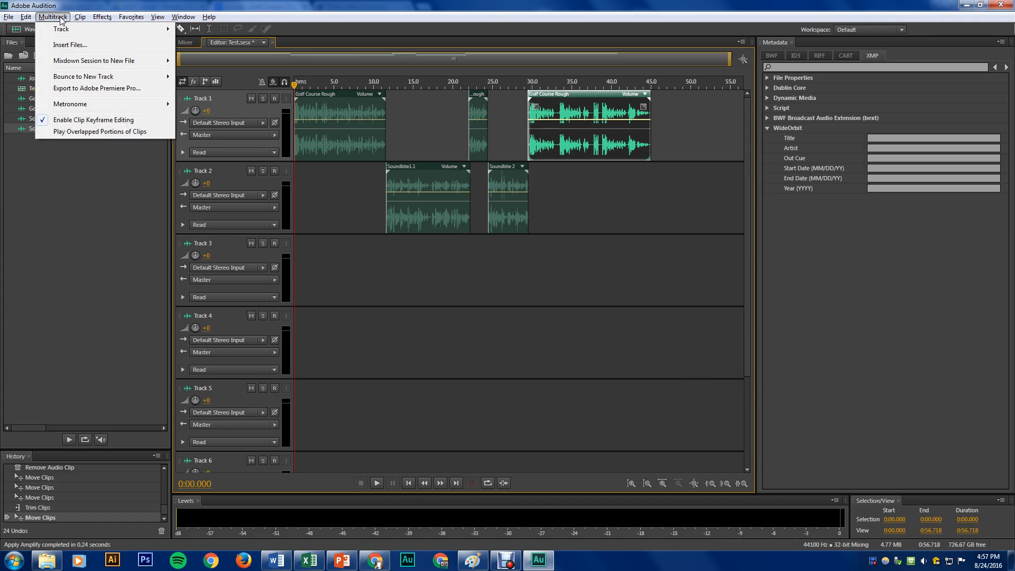
{"action": "mouse_move", "coordinate": [120, 62]}
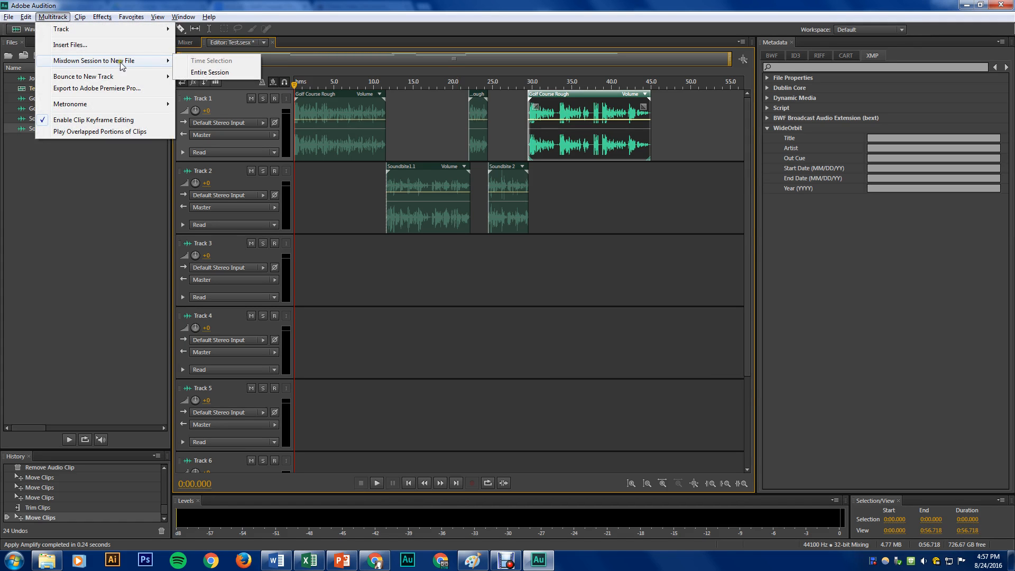
{"action": "left_click", "coordinate": [193, 73]}
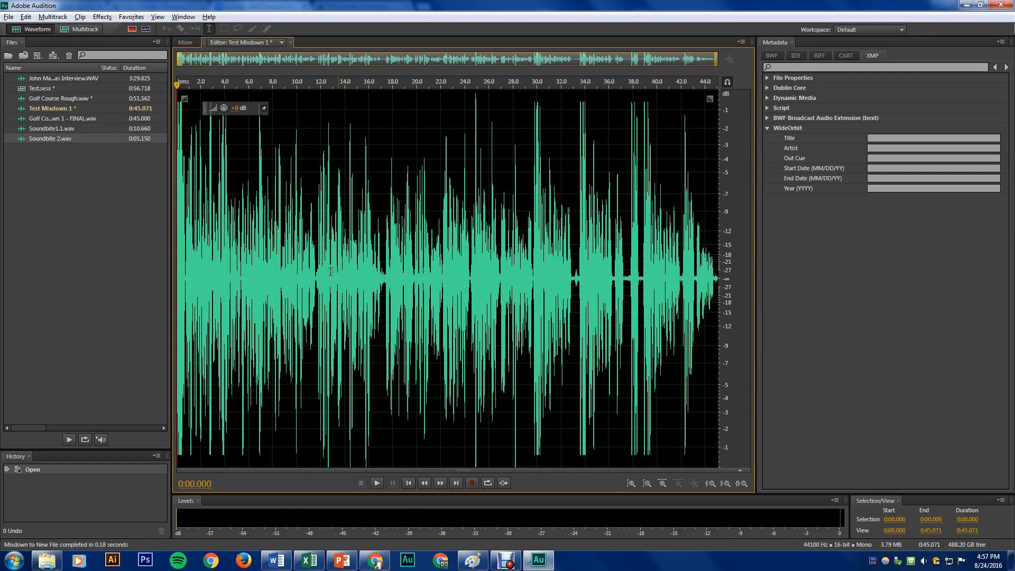
{"action": "double_click", "coordinate": [361, 217]}
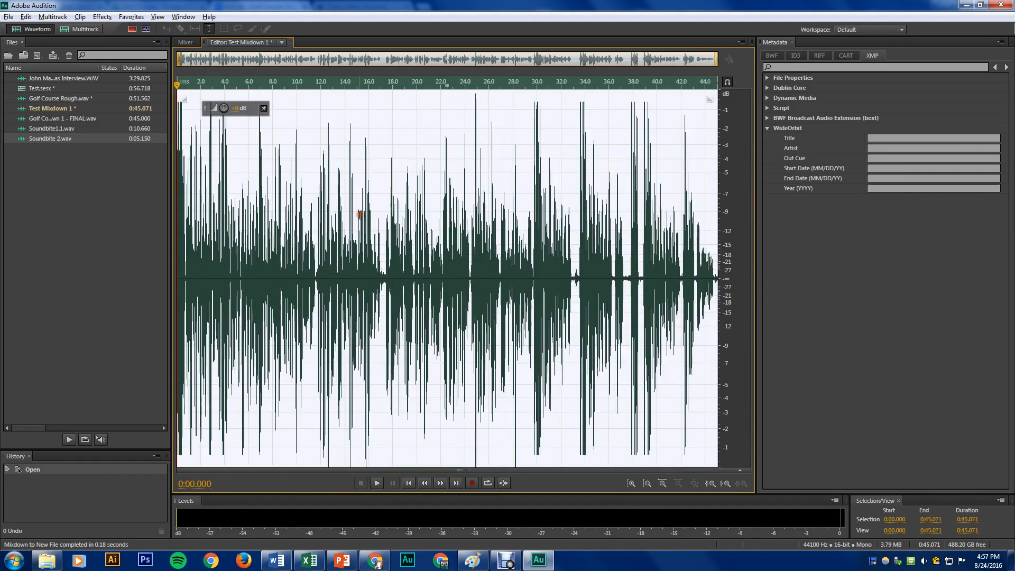
{"action": "left_click", "coordinate": [360, 215]}
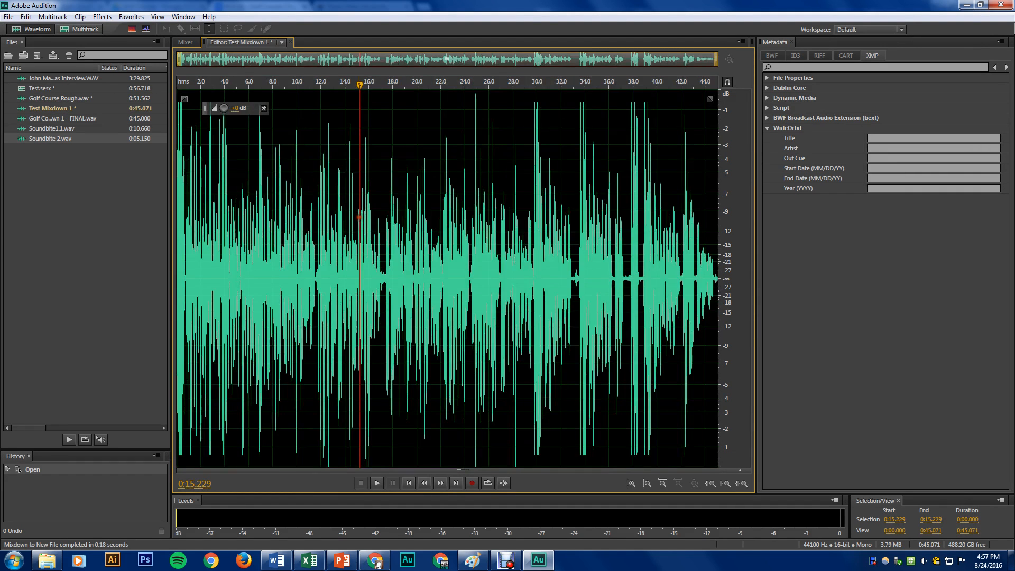
Check the channel layout of Soundbite1.1.wav, and convert Test Mixdown 1 to stereo at 44100 Hz and 16 bits
{"action": "double_click", "coordinate": [74, 129]}
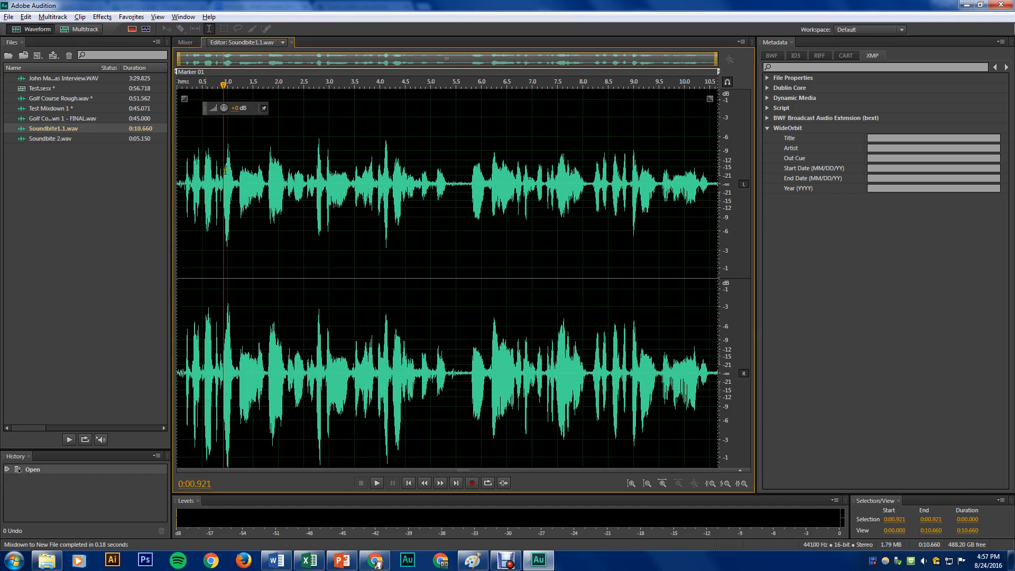
{"action": "left_click", "coordinate": [84, 138]}
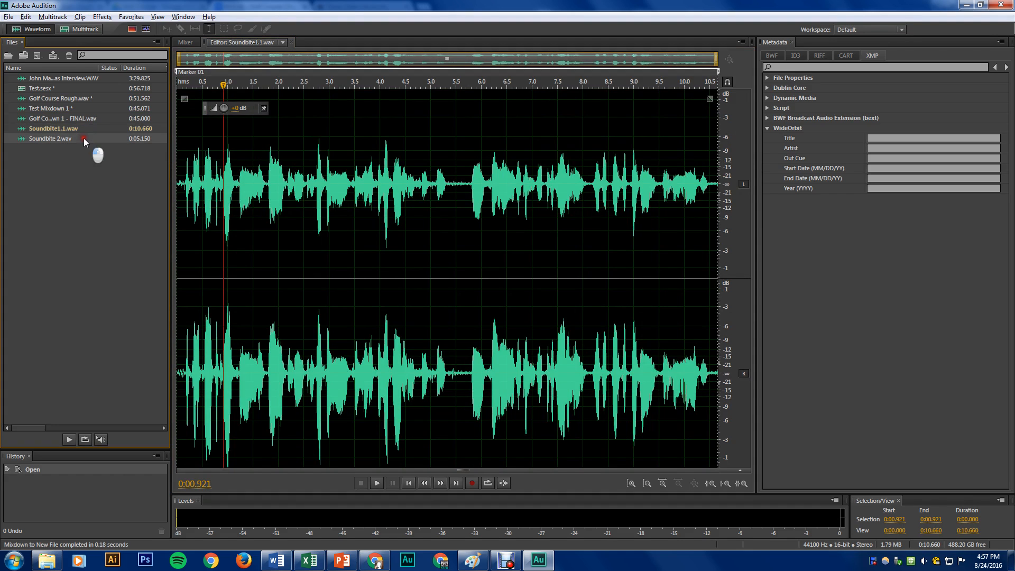
{"action": "double_click", "coordinate": [79, 108]}
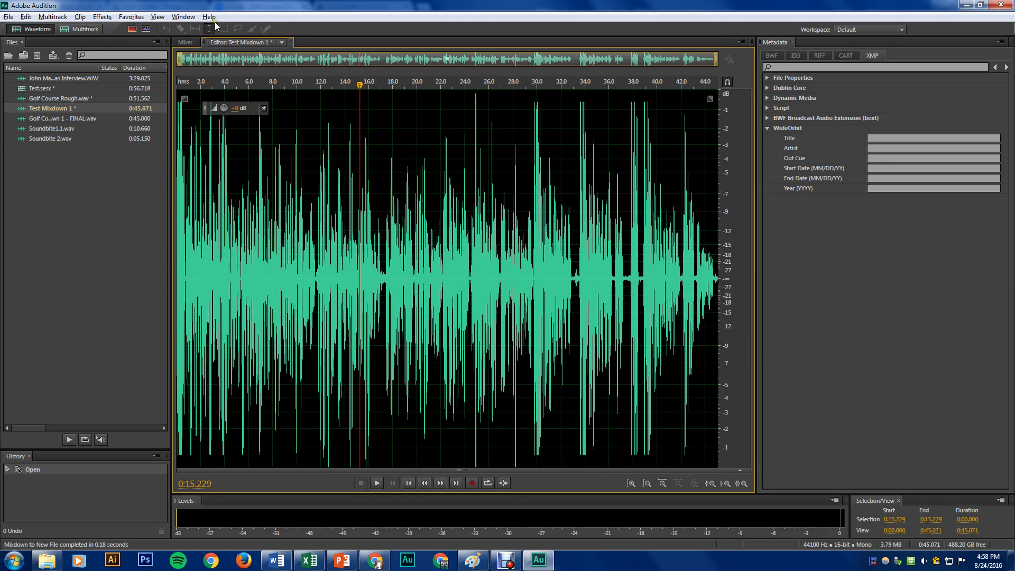
{"action": "left_click", "coordinate": [25, 17]}
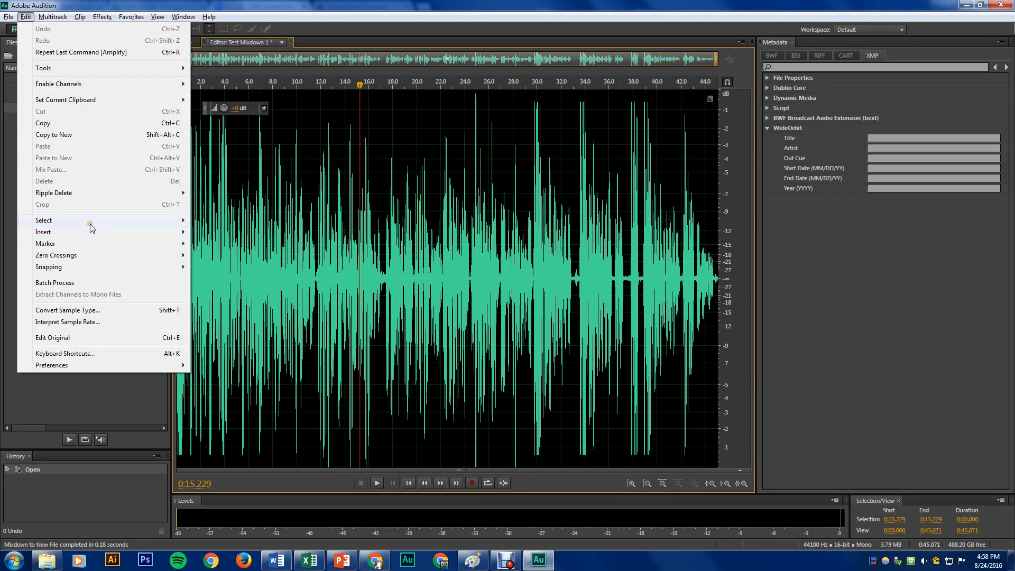
{"action": "left_click", "coordinate": [82, 311]}
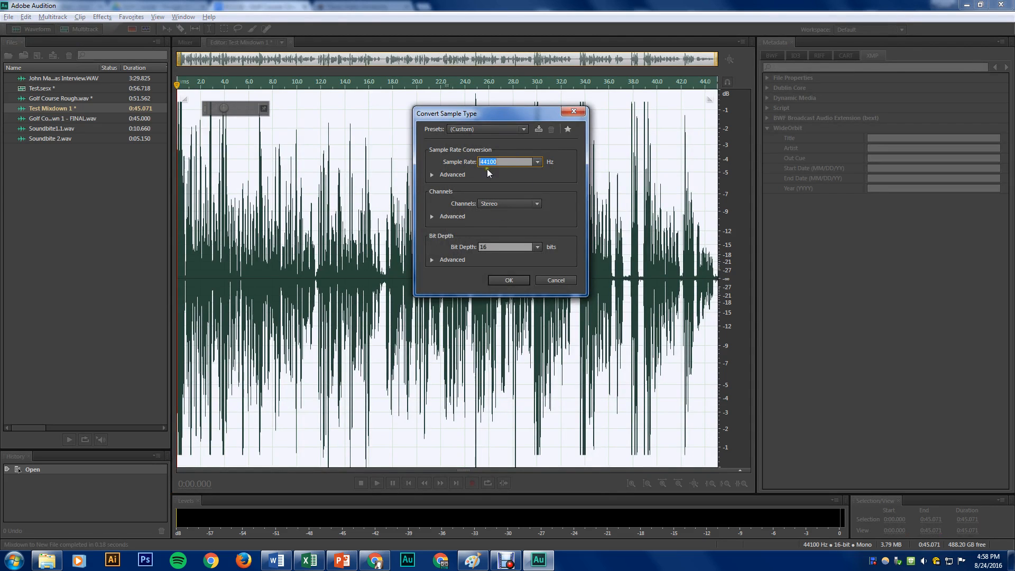
{"action": "left_click", "coordinate": [510, 281]}
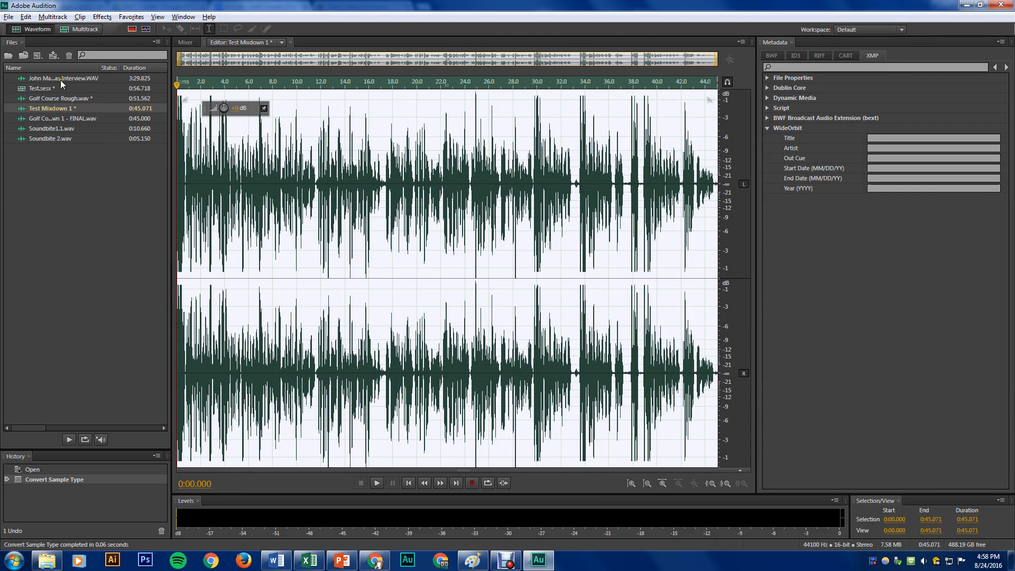
Apply a Hard Limiter to Golf Course Mixdown 1 - FINAL.wav with slightly raised maximum amplitude and input boost, and clear the selection
{"action": "double_click", "coordinate": [55, 121]}
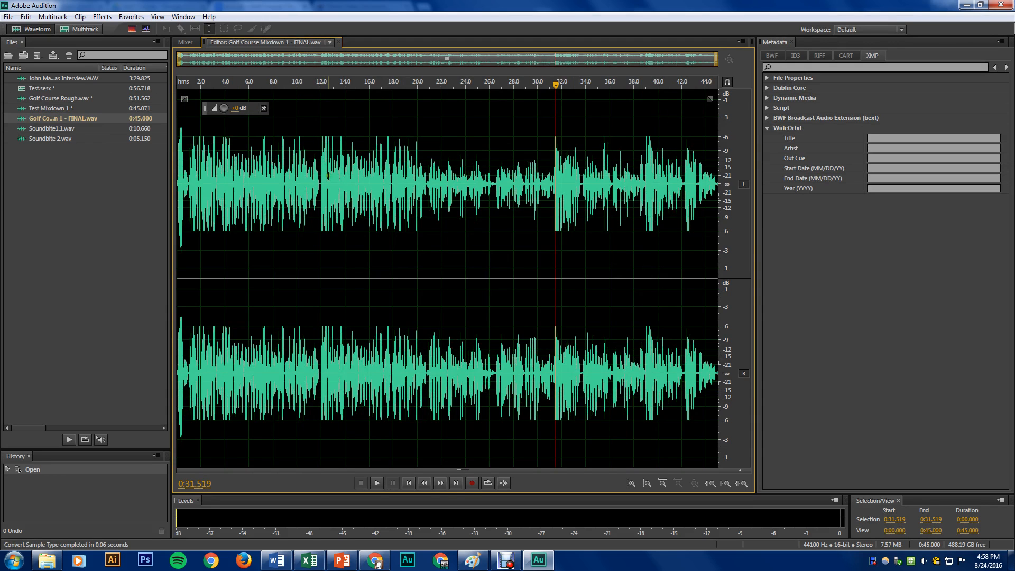
{"action": "left_click", "coordinate": [106, 19]}
{"action": "mouse_move", "coordinate": [181, 148]}
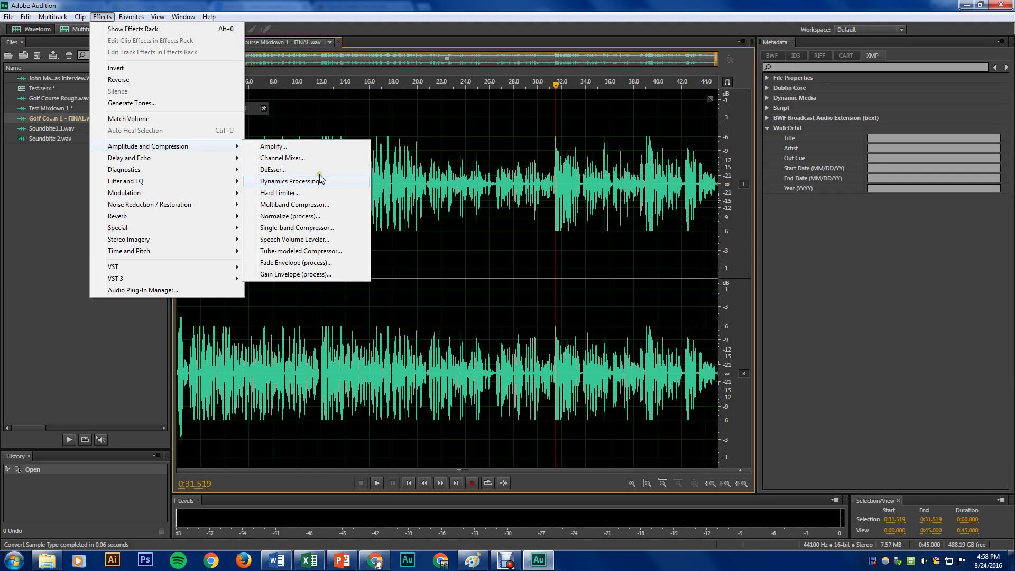
{"action": "left_click", "coordinate": [310, 193]}
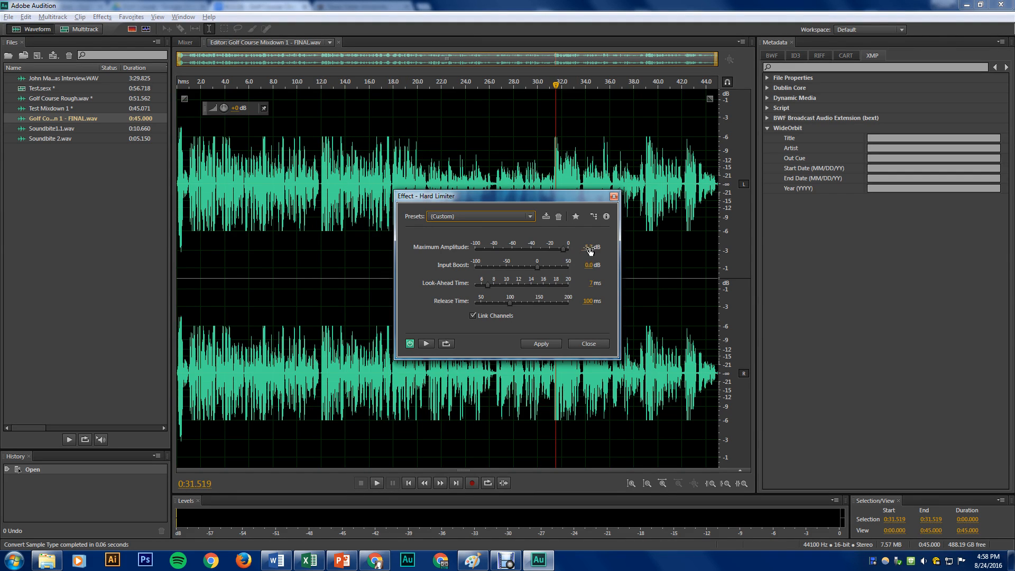
{"action": "left_click", "coordinate": [564, 249]}
{"action": "left_click_drag", "start_coordinate": [564, 250], "coordinate": [566, 251]}
{"action": "left_click_drag", "start_coordinate": [538, 266], "coordinate": [540, 268]}
{"action": "left_click", "coordinate": [542, 343]}
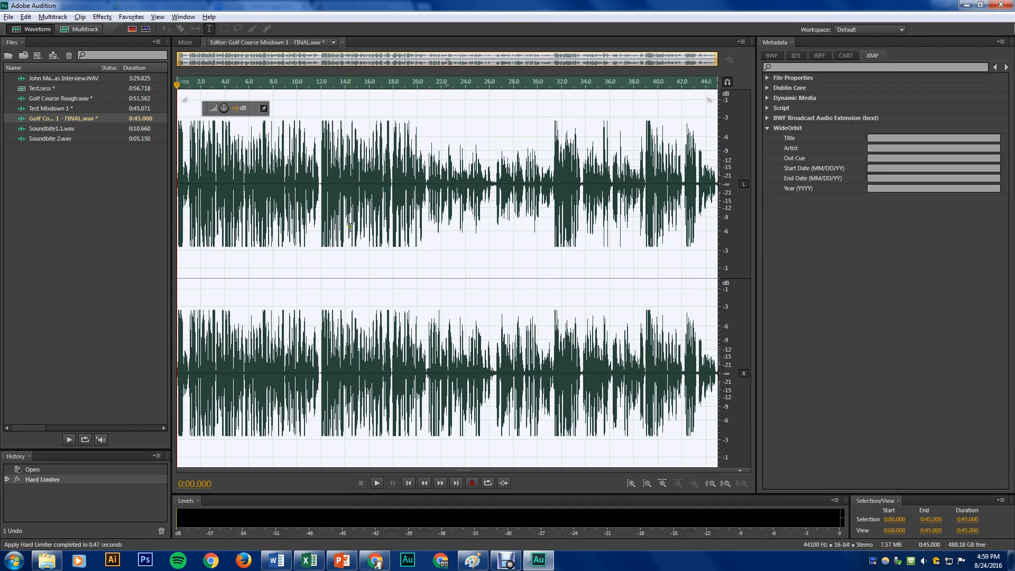
{"action": "left_click", "coordinate": [610, 140]}
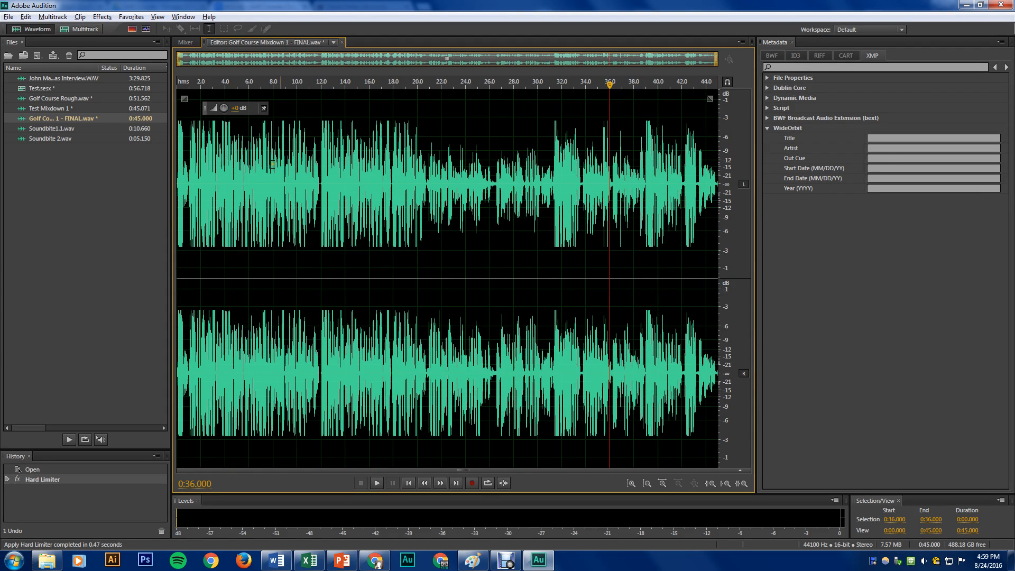
View the multitrack session, and compare levels in the final mixdown's quieter passage, about 20.8 to 31.2 seconds, with the surrounding audio
{"action": "left_click", "coordinate": [86, 30]}
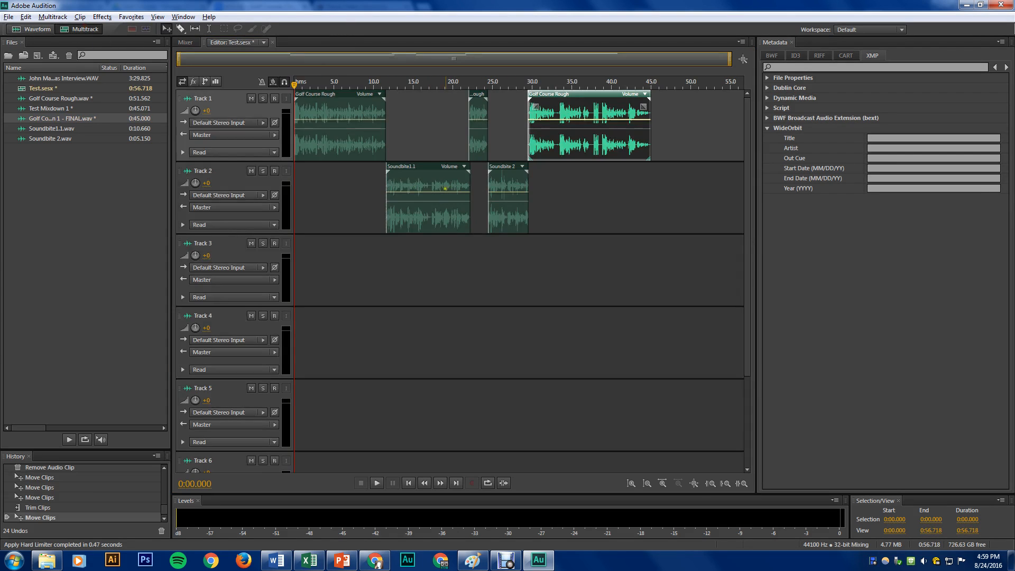
{"action": "double_click", "coordinate": [64, 118]}
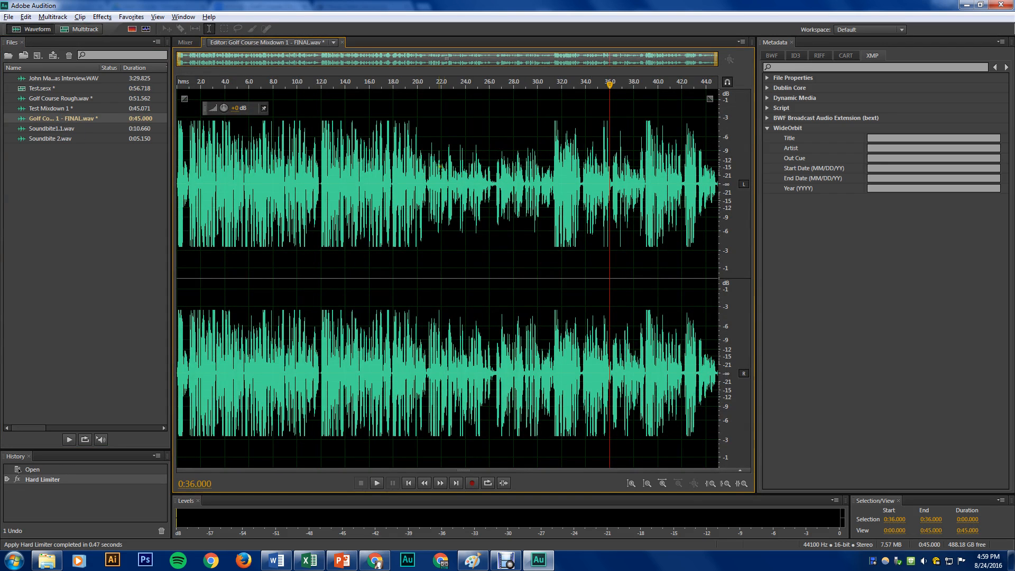
{"action": "left_click_drag", "start_coordinate": [427, 180], "coordinate": [554, 186]}
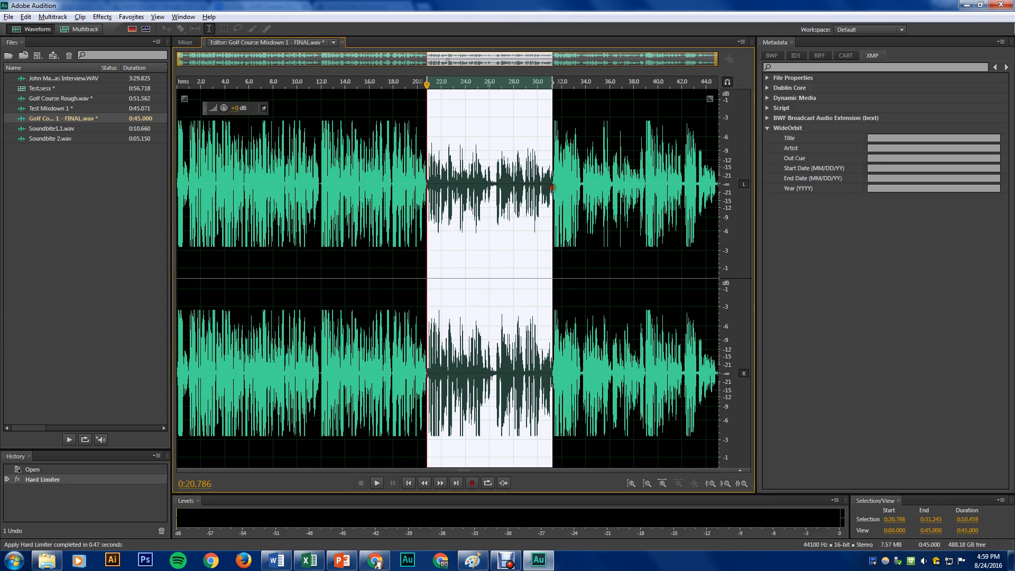
{"action": "left_click", "coordinate": [427, 185]}
{"action": "left_click", "coordinate": [451, 187], "text": "shift"}
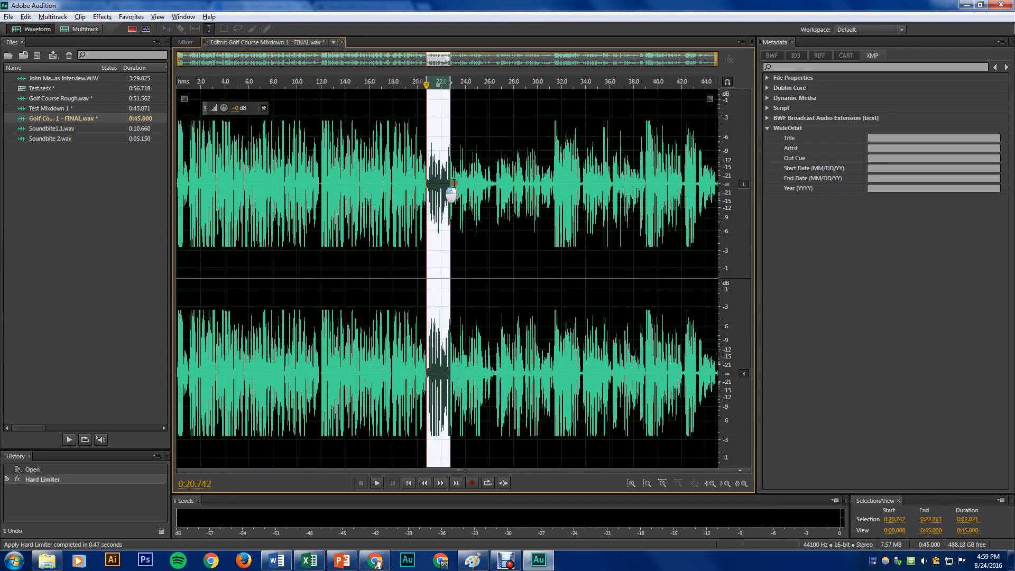
{"action": "left_click_drag", "start_coordinate": [450, 195], "coordinate": [523, 195]}
{"action": "left_click", "coordinate": [555, 182]}
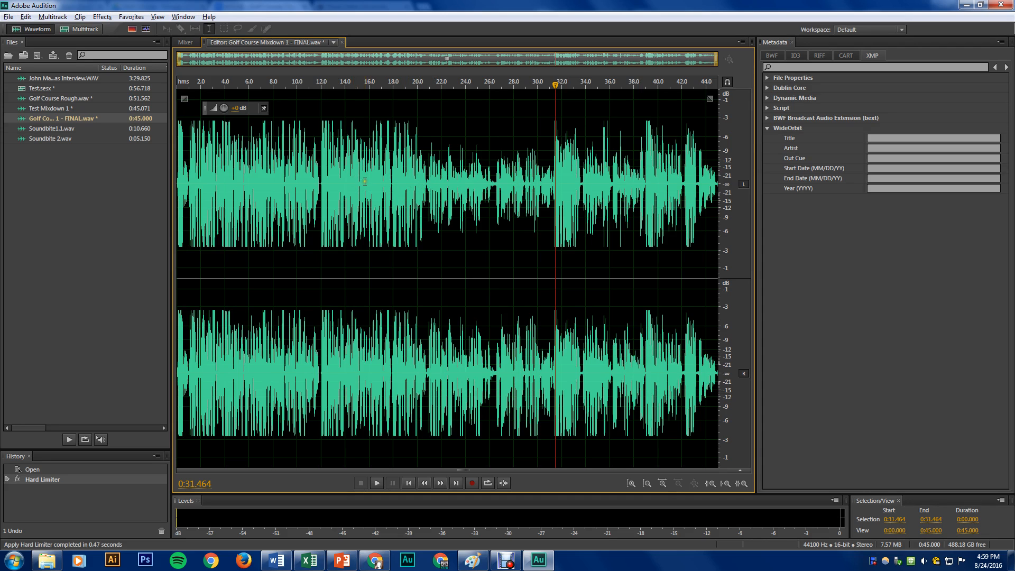
{"action": "left_click_drag", "start_coordinate": [241, 182], "coordinate": [551, 206]}
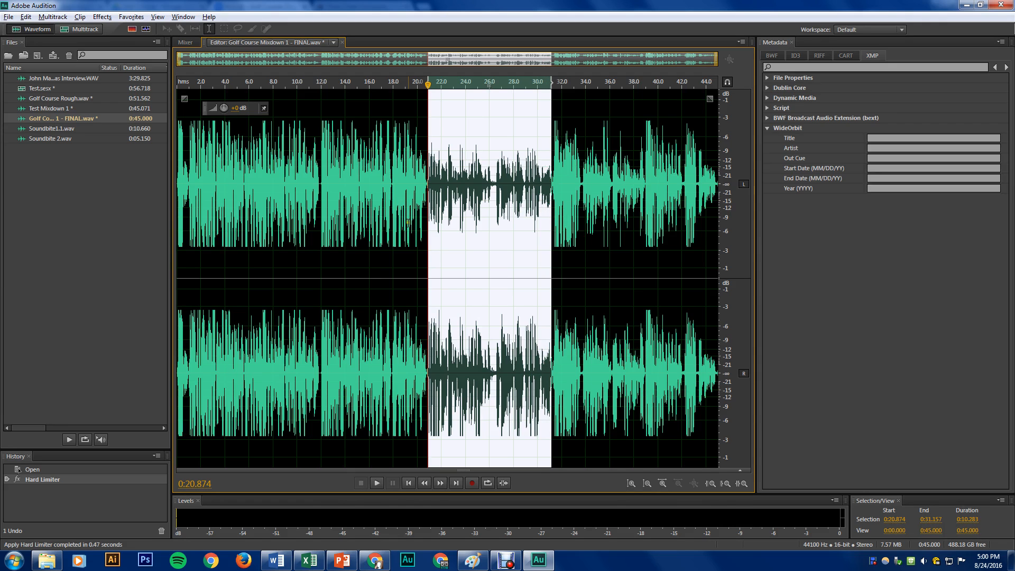
{"action": "left_click", "coordinate": [344, 178]}
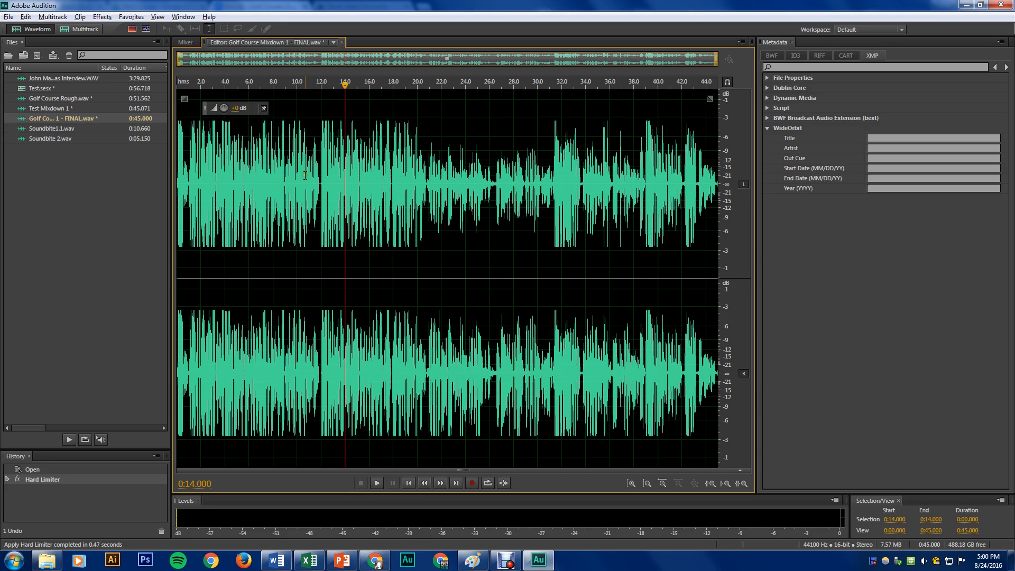
{"action": "left_click_drag", "start_coordinate": [427, 188], "coordinate": [580, 196]}
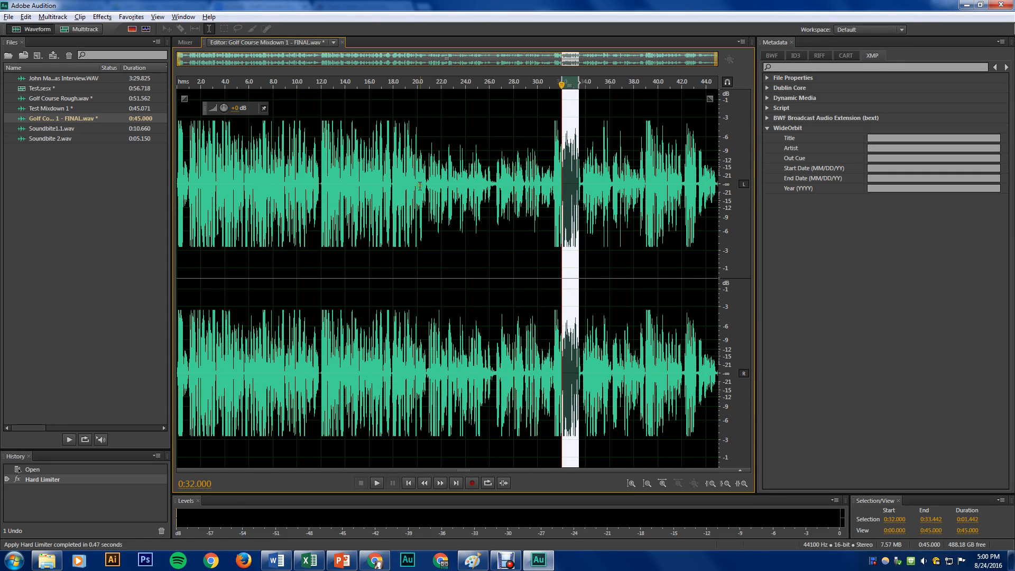
{"action": "left_click_drag", "start_coordinate": [453, 187], "coordinate": [495, 188]}
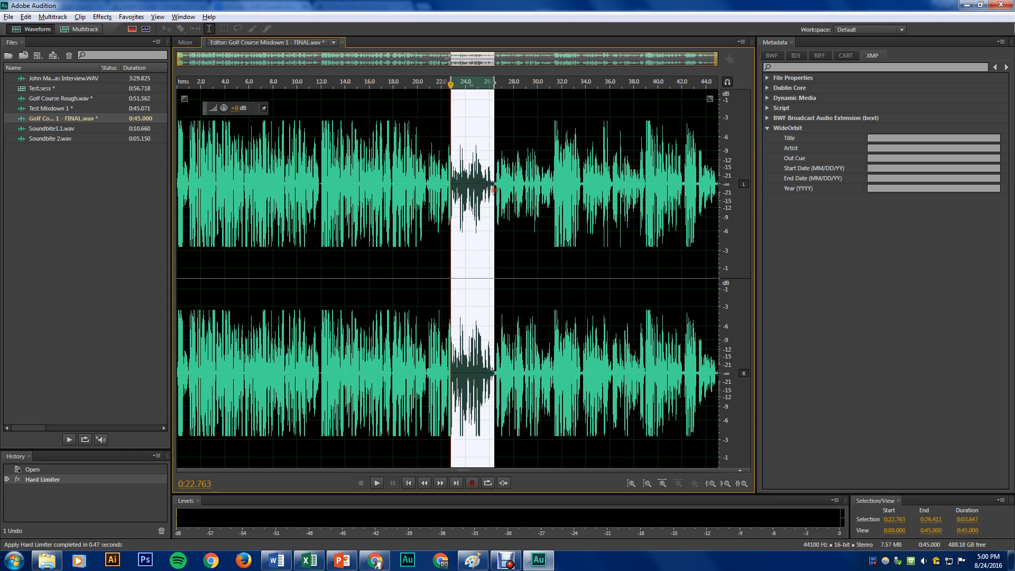
{"action": "left_click", "coordinate": [528, 189]}
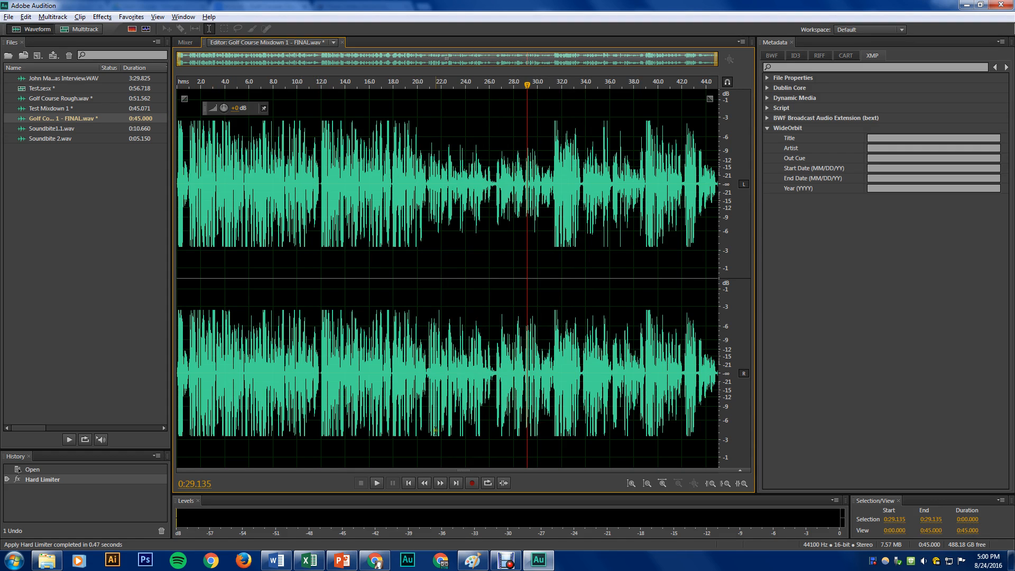
{"action": "right_click", "coordinate": [876, 560]}
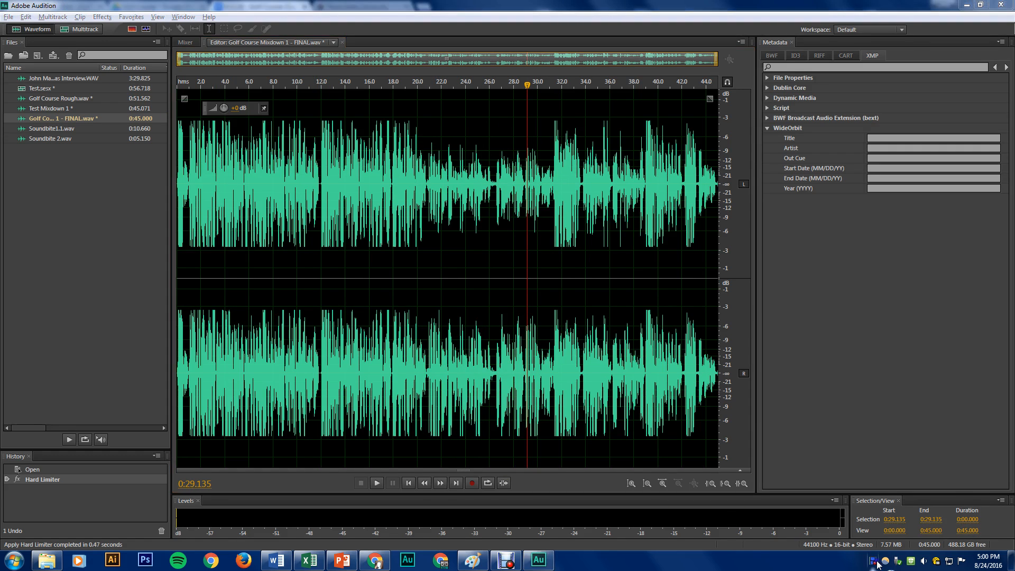